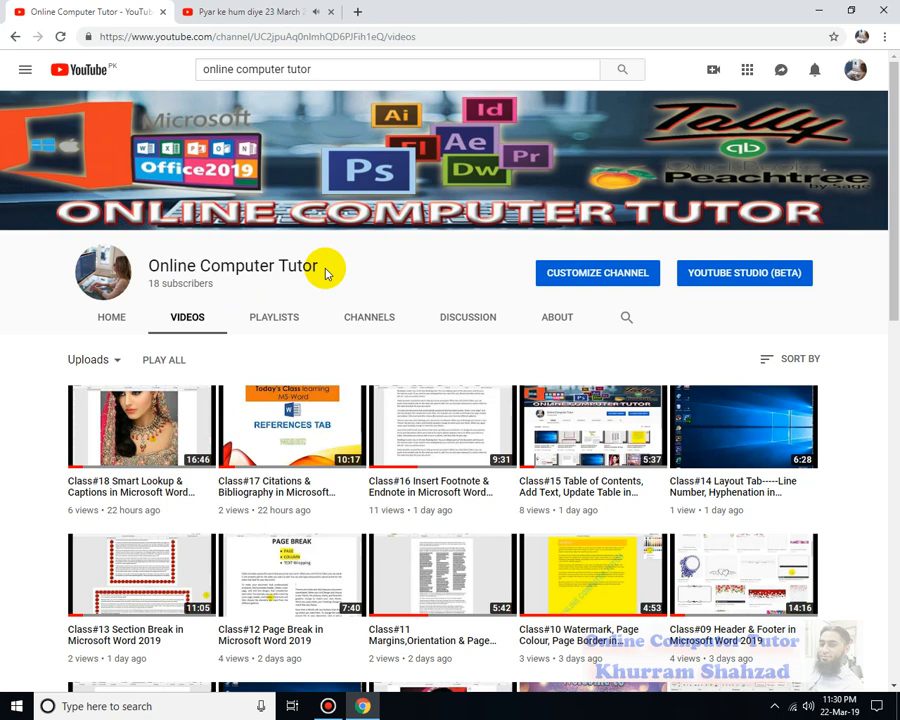
Close the second browser tab, minimize the browser, and create a blank document in Word.
left_click(333, 12)
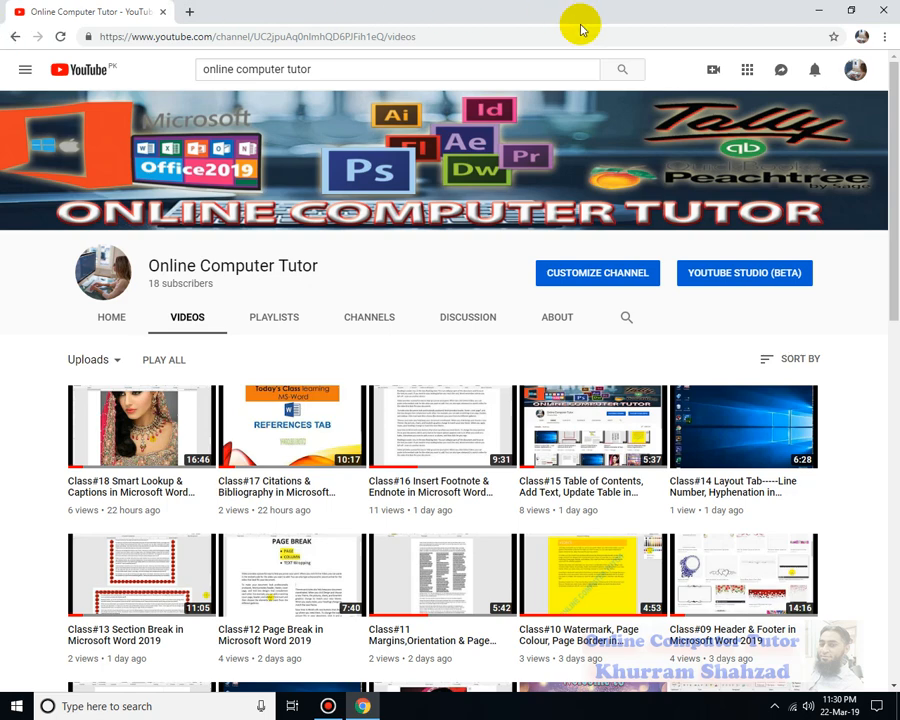
left_click(823, 10)
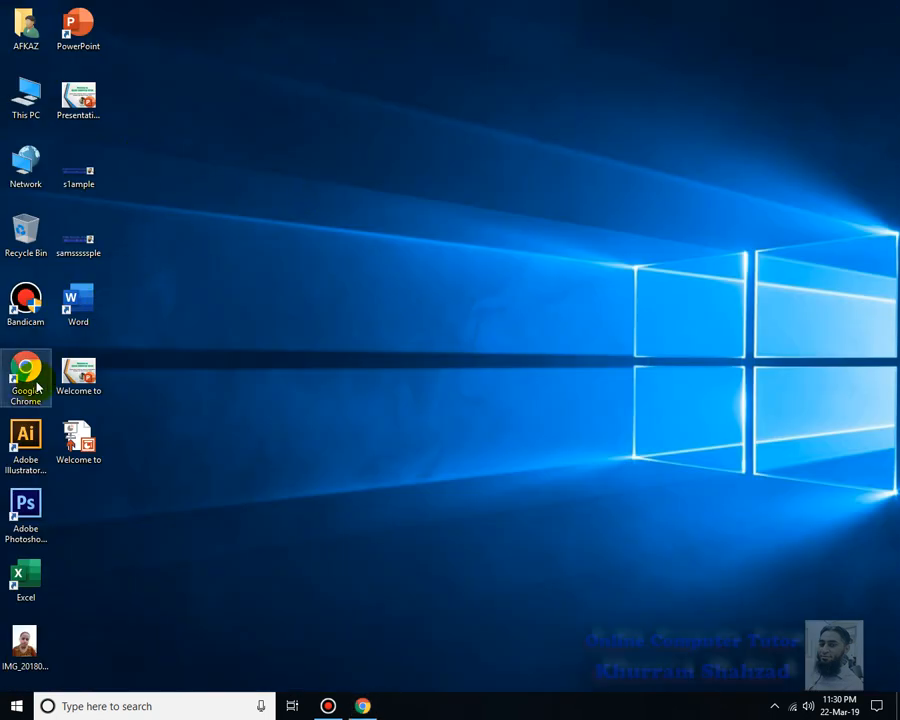
double_click(76, 311)
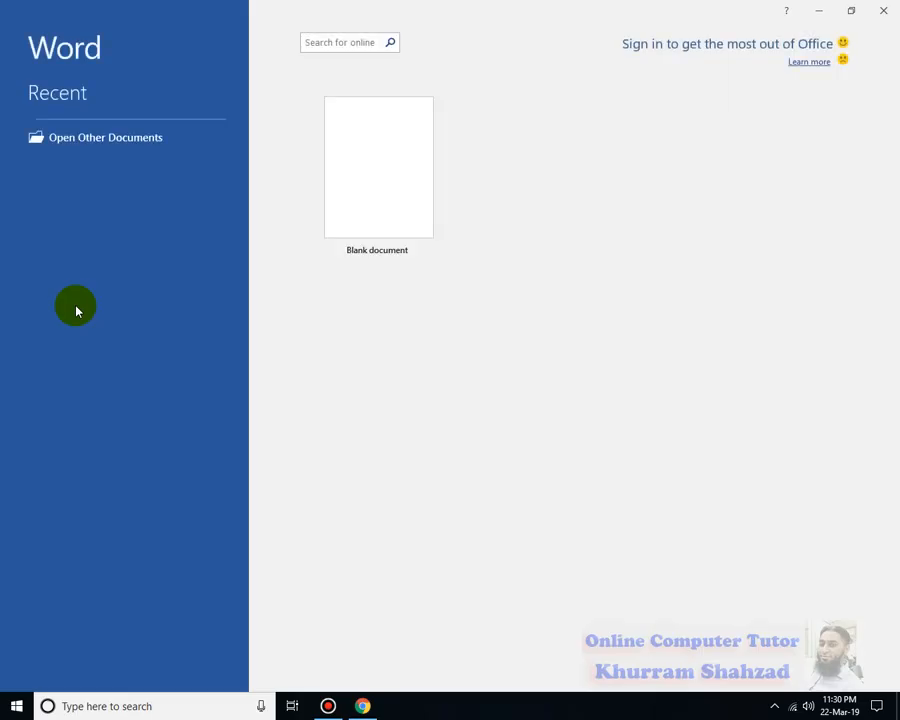
left_click(403, 166)
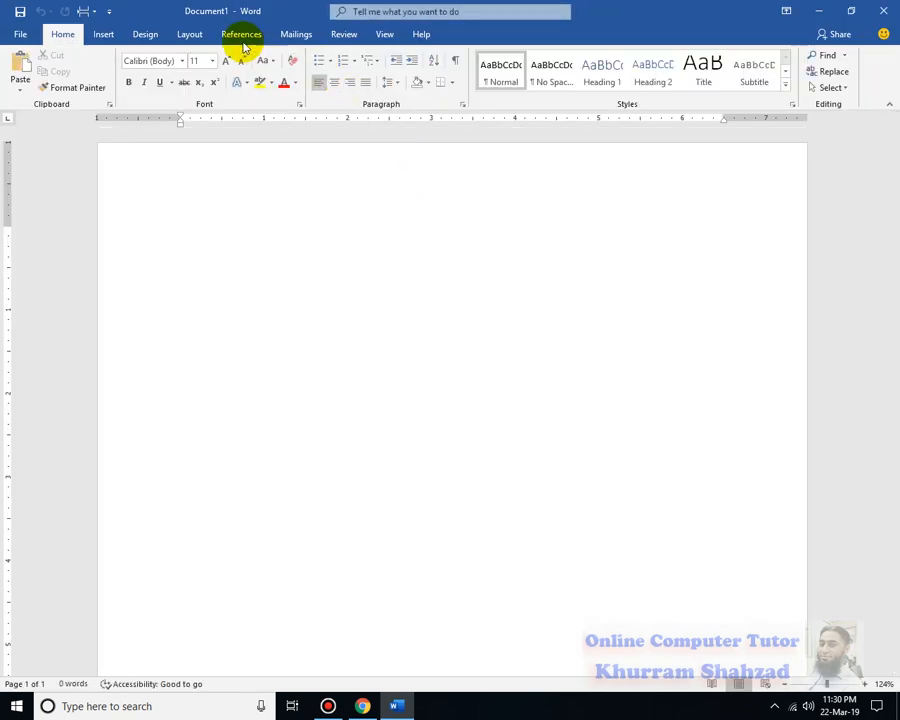
left_click(233, 36)
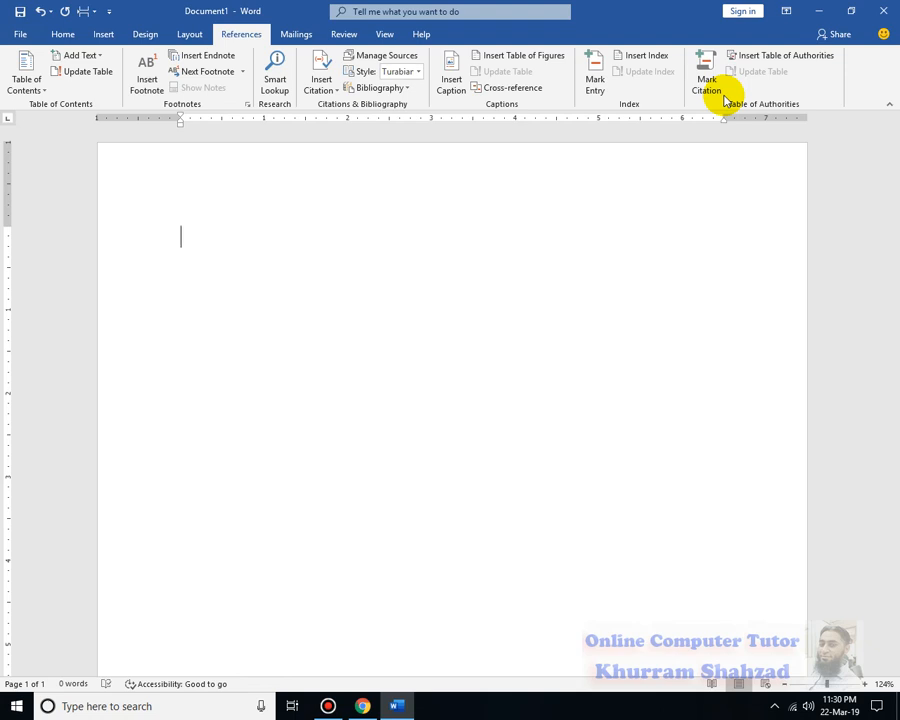
Enter the fruit names APPLE, BANNANA and ORANGE on separate lines of the document.
type("APPLE")
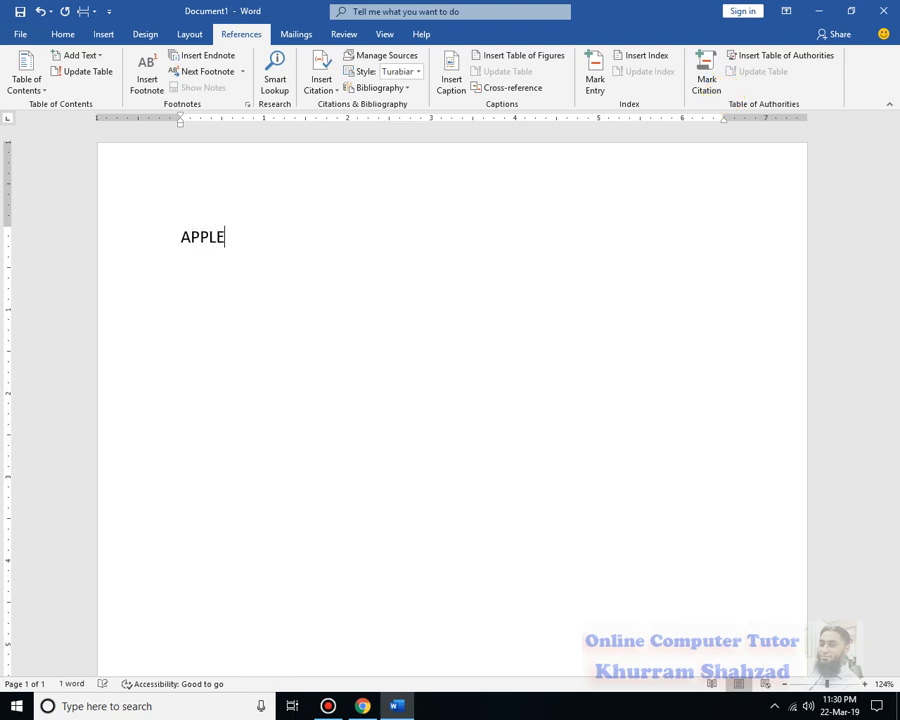
key("Return")
type("BANNA")
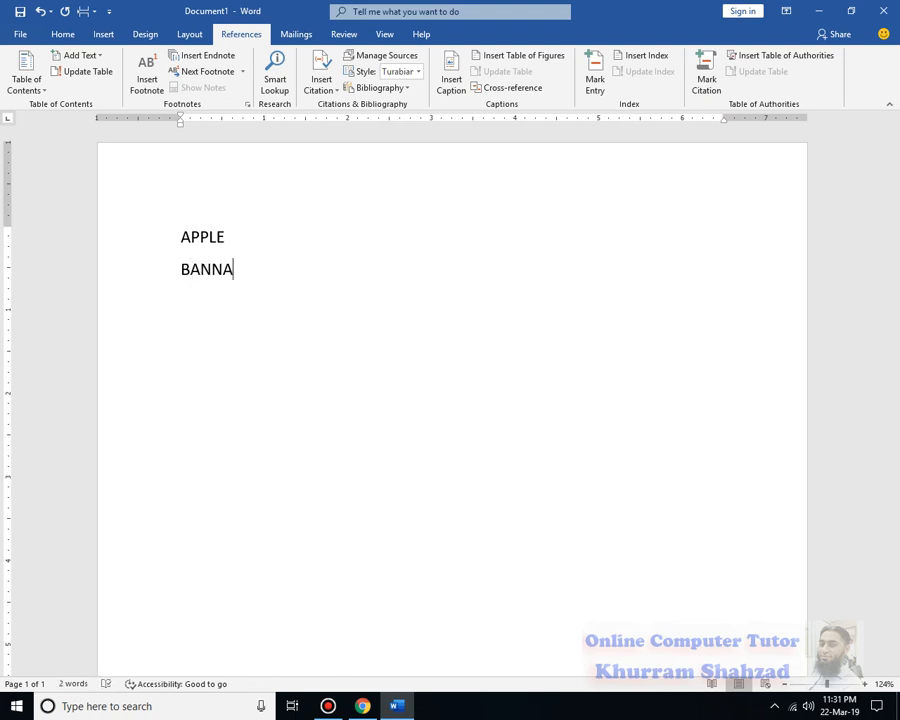
type("NA")
key("Return")
type("ORANGE")
key("Return")
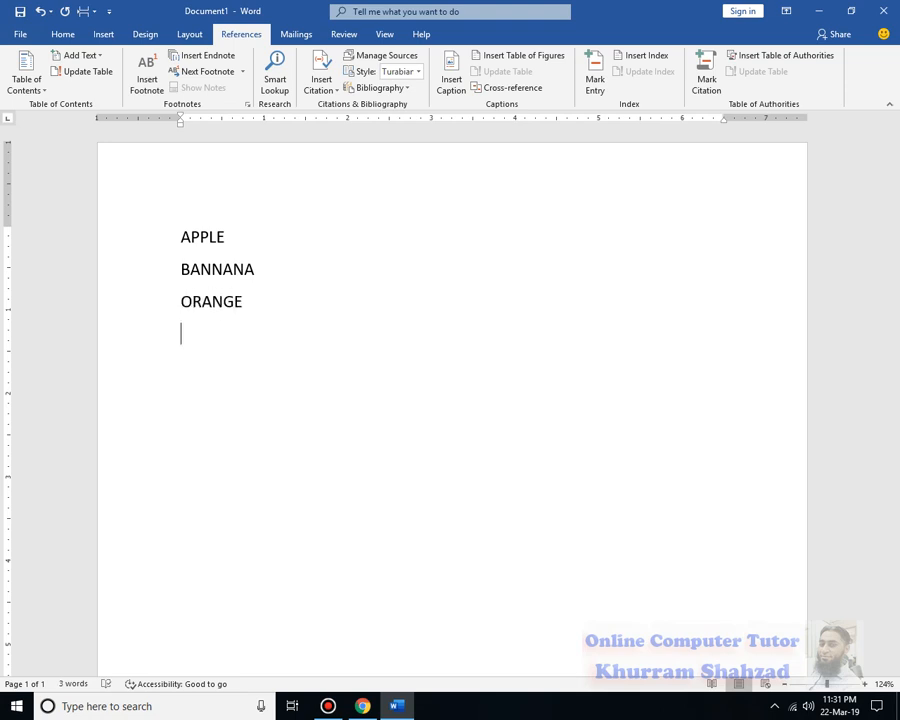
Leave a blank line and add the vegetable names ONION and POTATO on separate lines.
key("Return")
type("ONION")
key("Return")
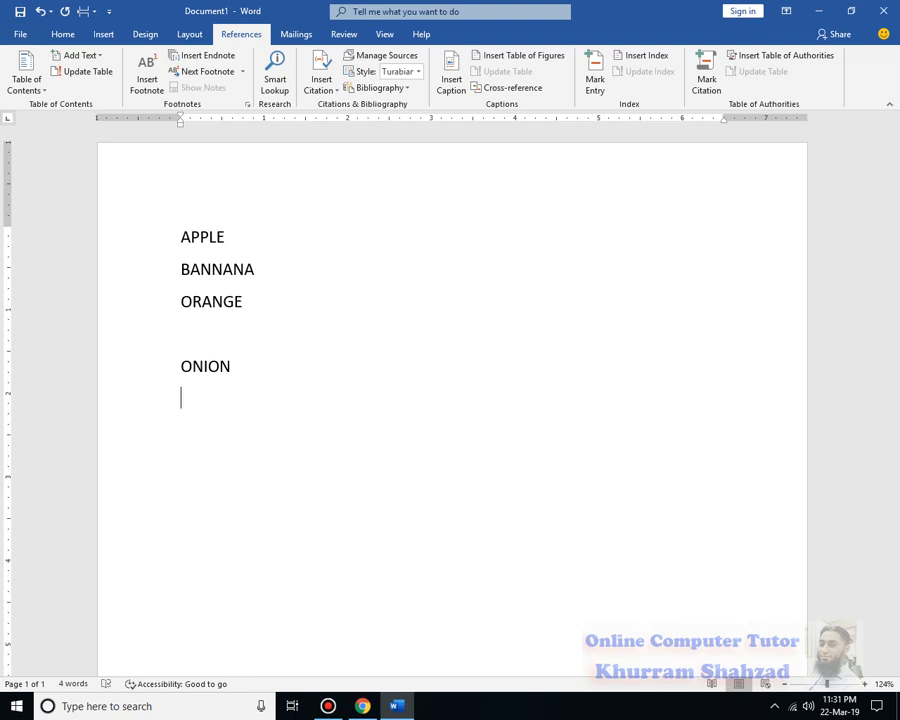
key("BackSpace")
key("BackSpace")
type("N")
key("Return")
type("POTATO")
key("Return")
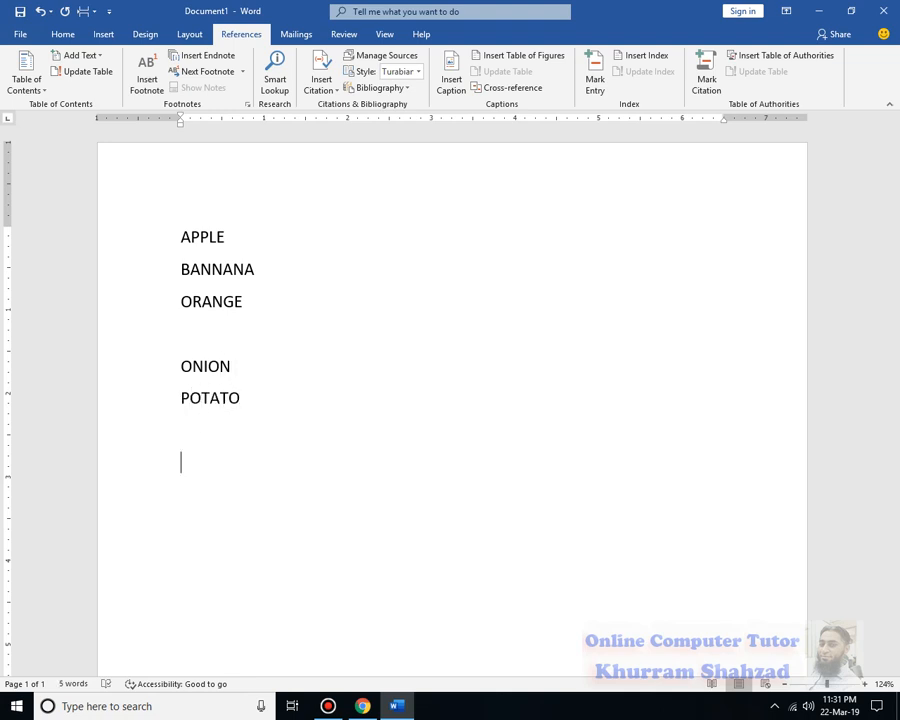
Leave a blank line and add SURF and SAFEGUARD SOAP on separate lines.
key("Return")
type("SURF")
key("Return")
type("SAFEGUARD")
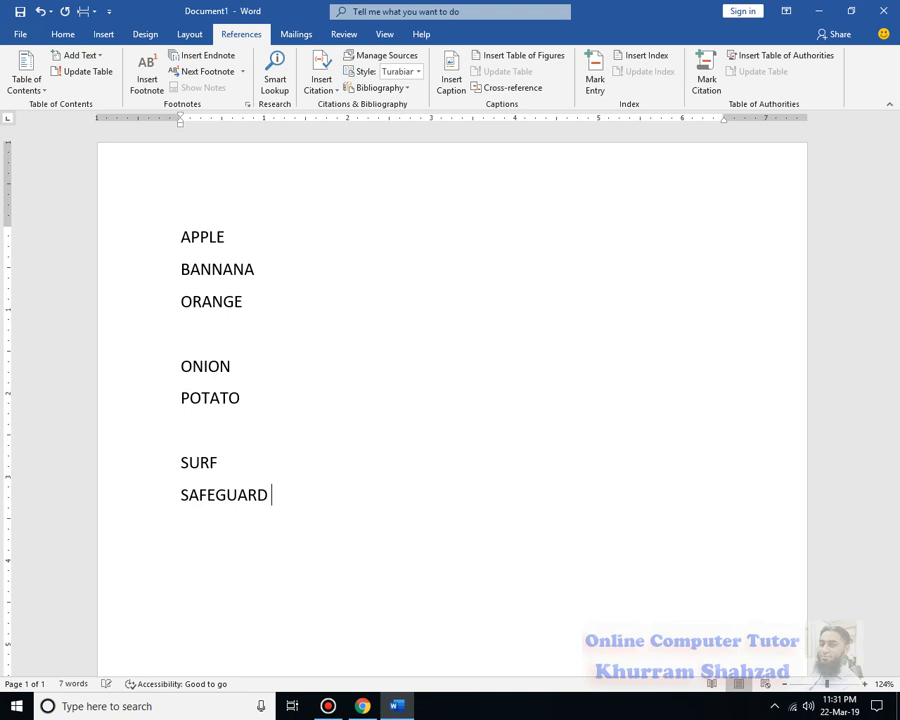
type(" SOAP")
Leave a blank line and add the drinks PEPSI, COCACOLA, MIRINDA and 7UP on separate lines.
key("Return")
key("Return")
type("PEPSI")
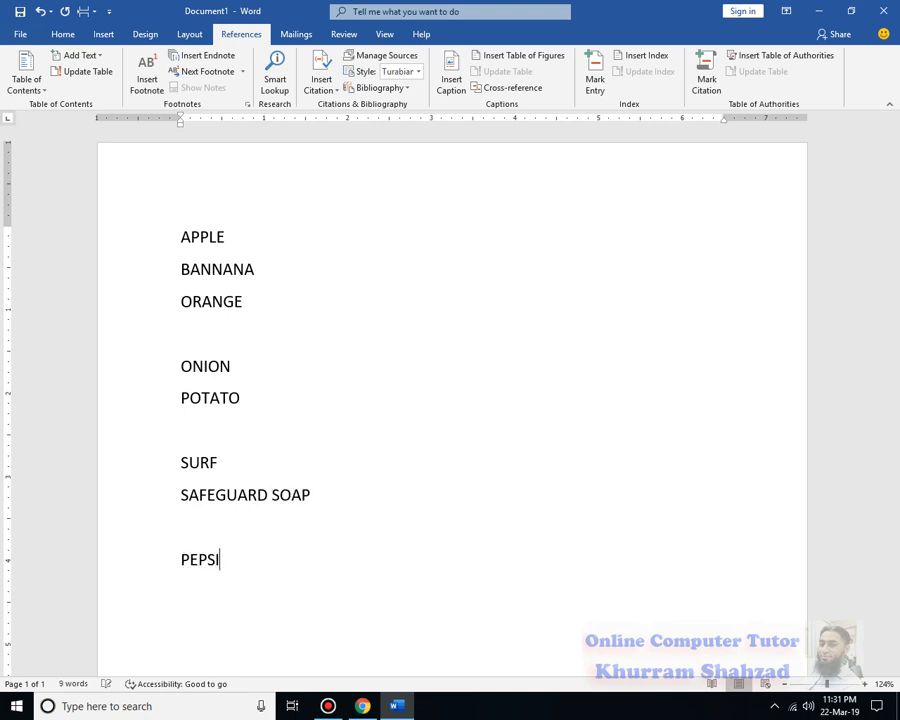
key("Return")
type("CO")
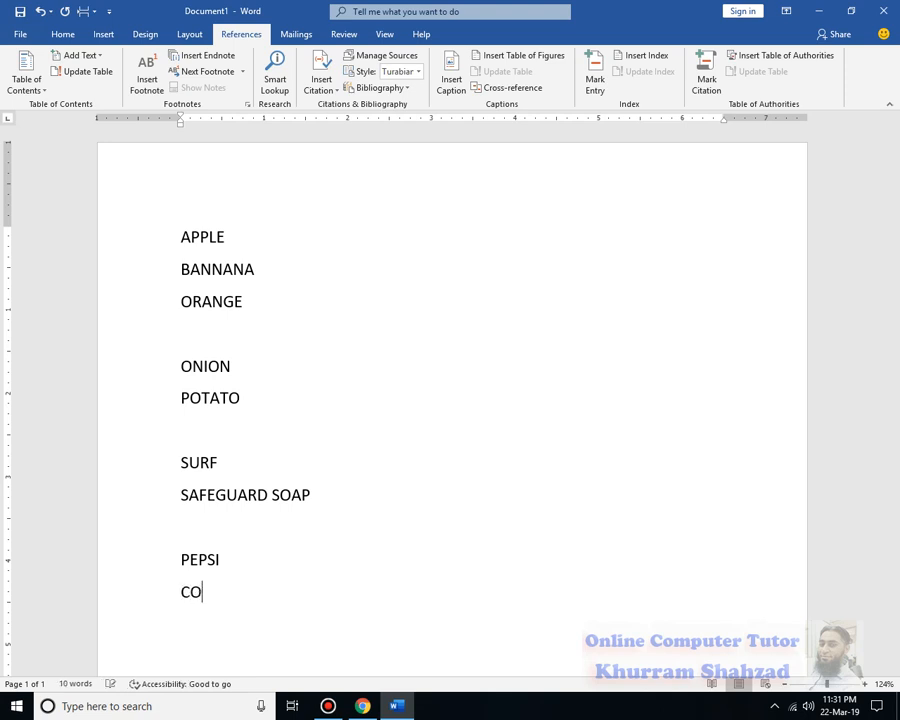
type("CACOLA")
key("Return")
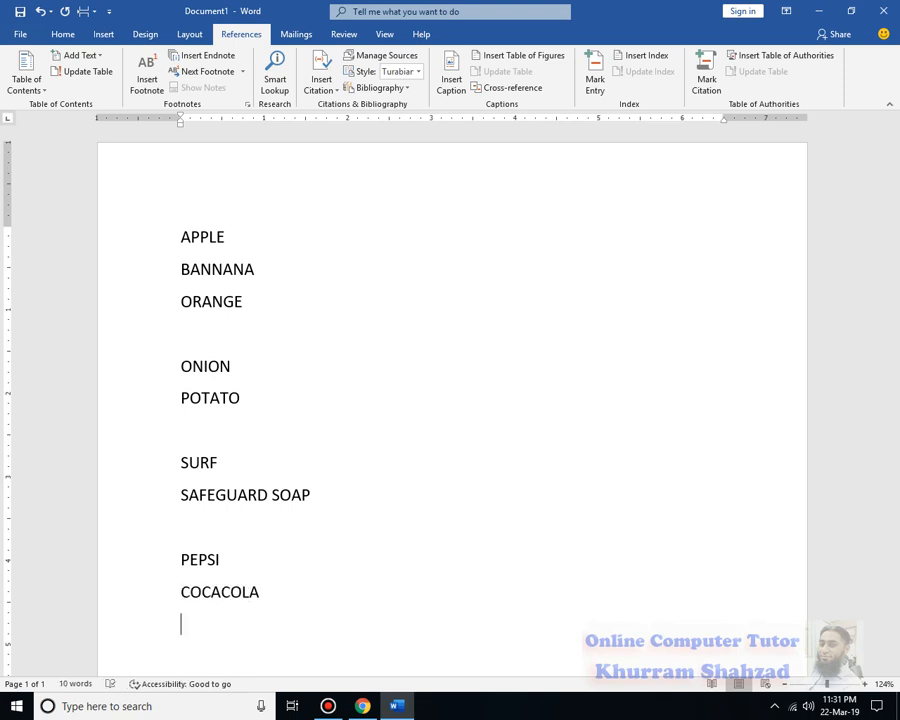
type("MIRINDA")
key("Return")
type("7UP")
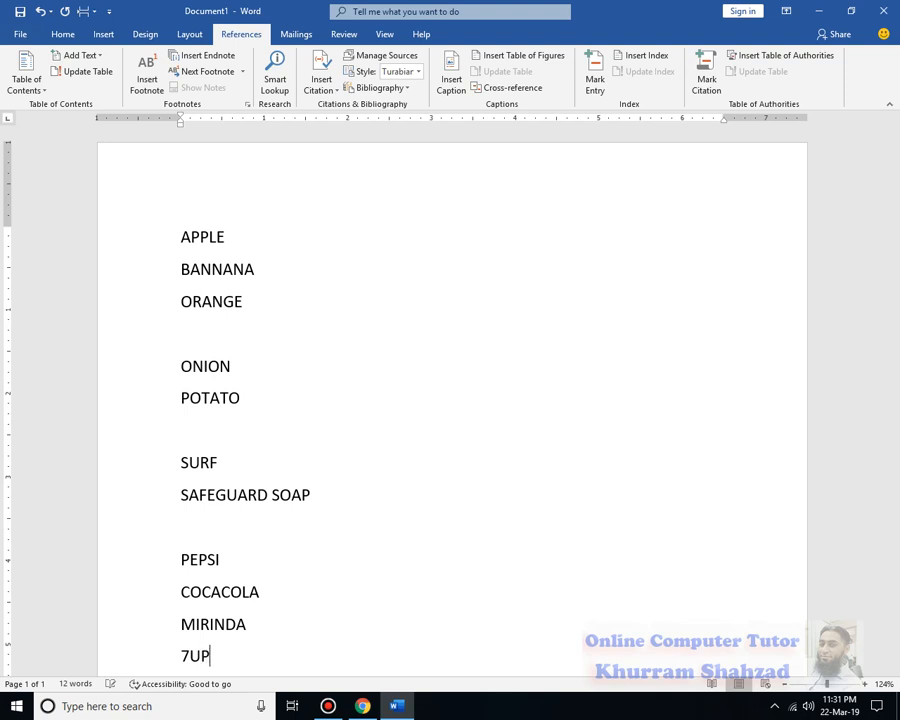
key("Return")
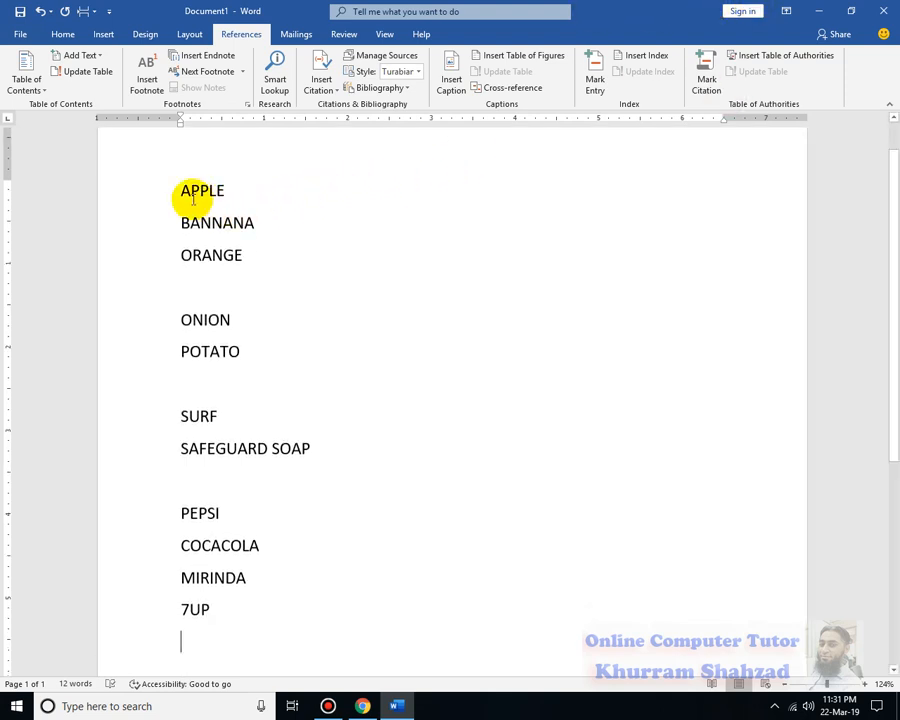
left_click_drag(179, 193, 222, 248)
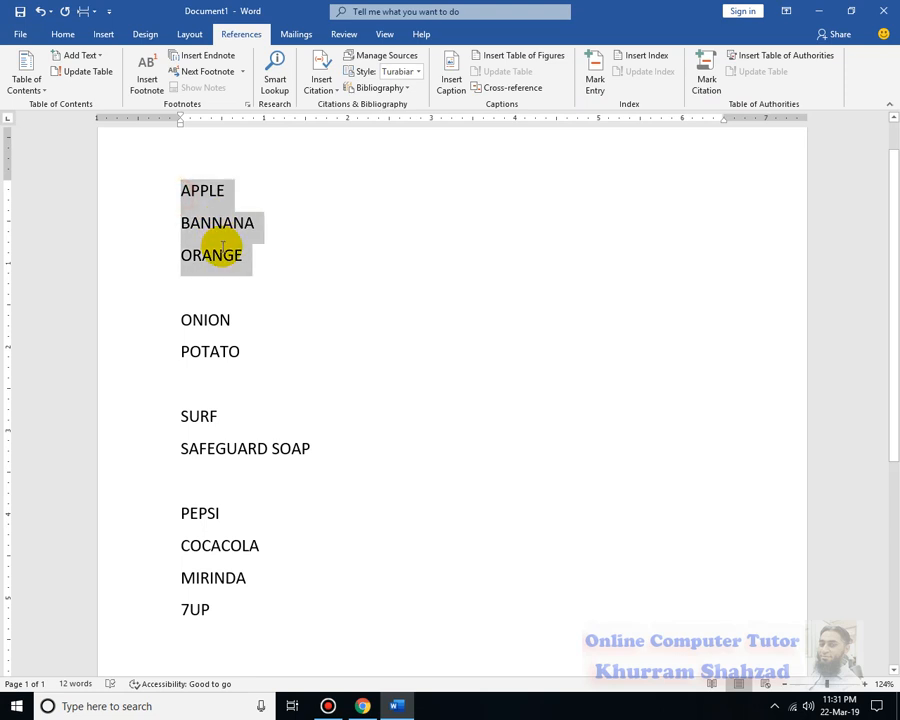
left_click_drag(281, 352, 175, 316)
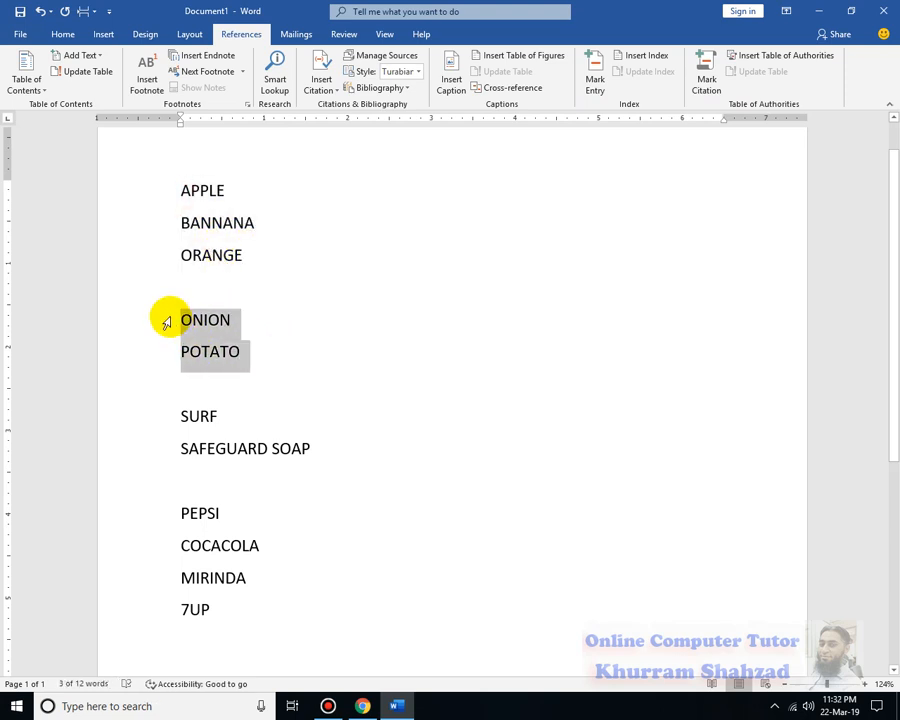
left_click_drag(183, 418, 313, 458)
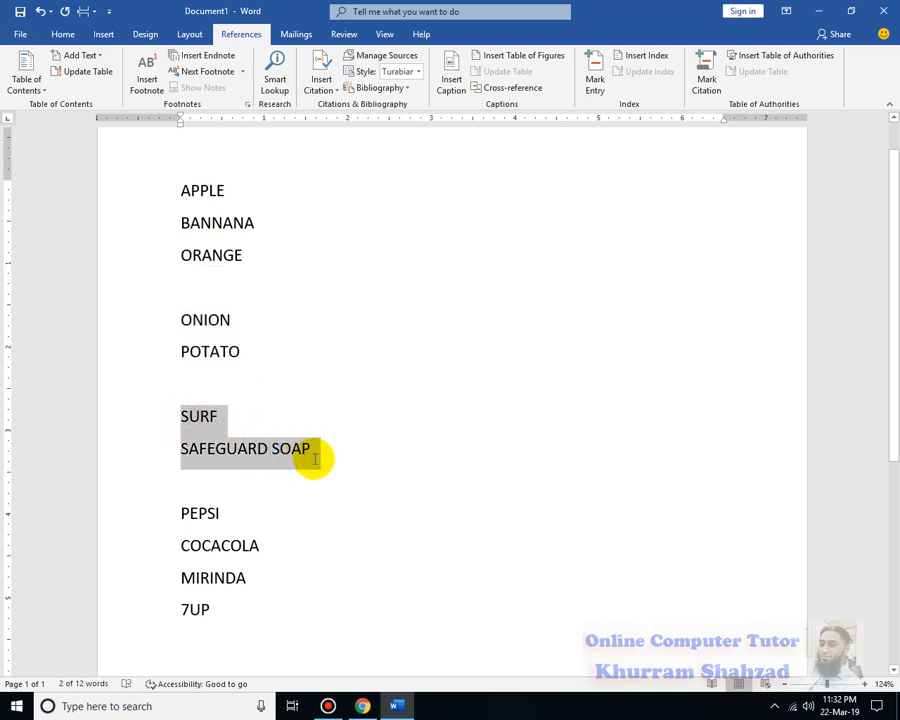
left_click(241, 572)
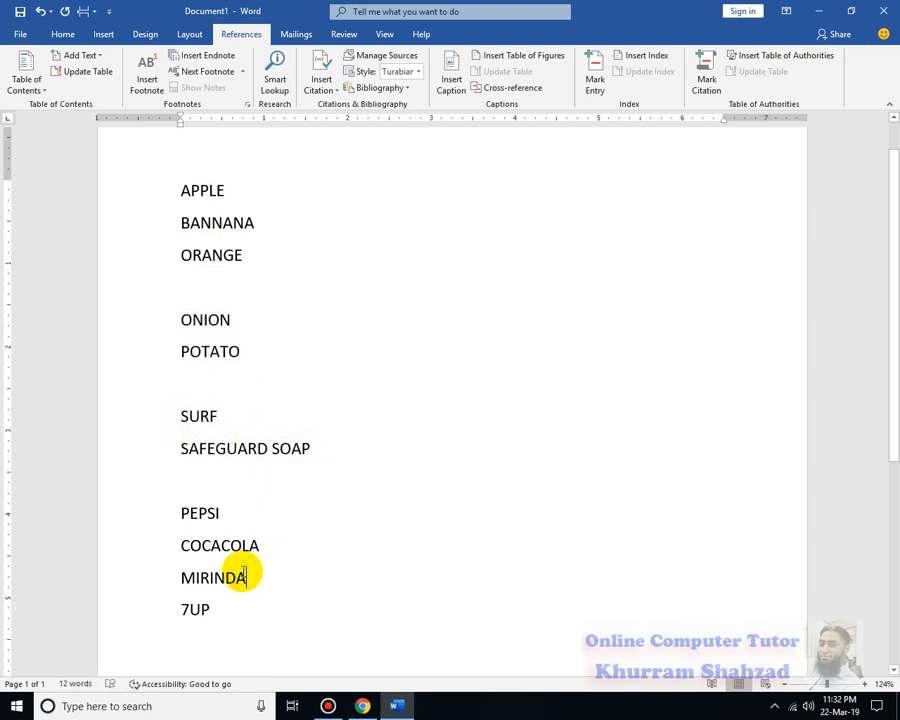
Open Mark Citation, load the word APPLE as its selected text, and look through the available categories.
left_click(704, 63)
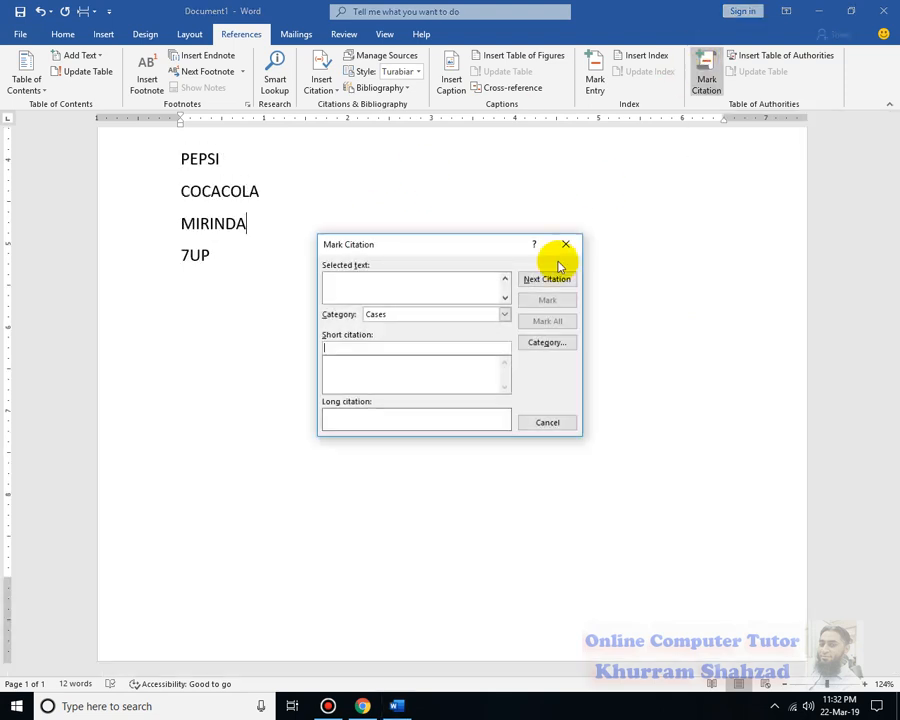
left_click_drag(894, 424, 881, 174)
left_click_drag(222, 236, 149, 236)
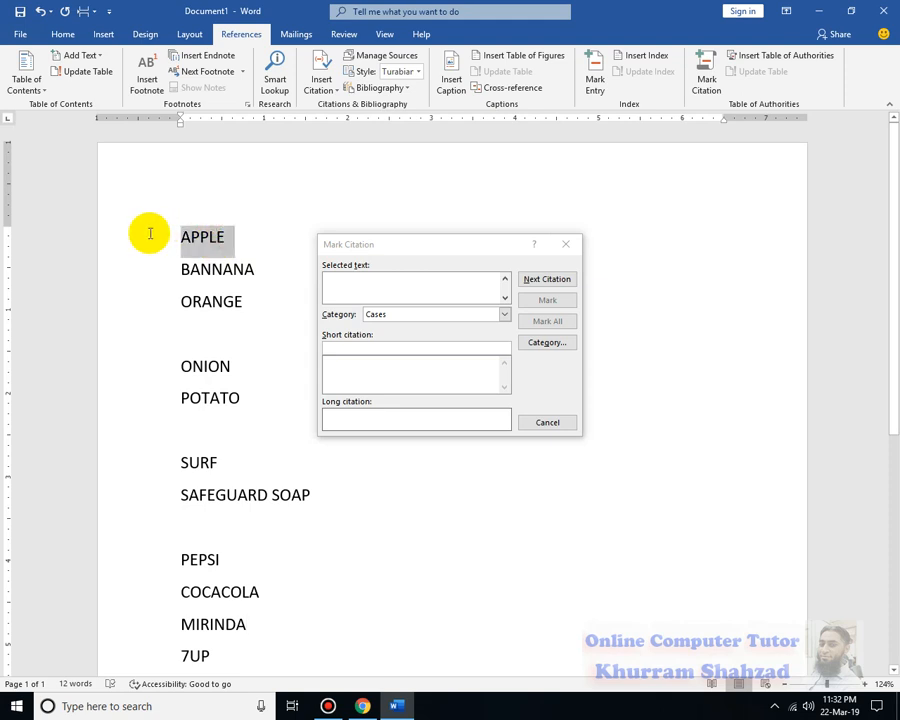
left_click(407, 300)
left_click(418, 314)
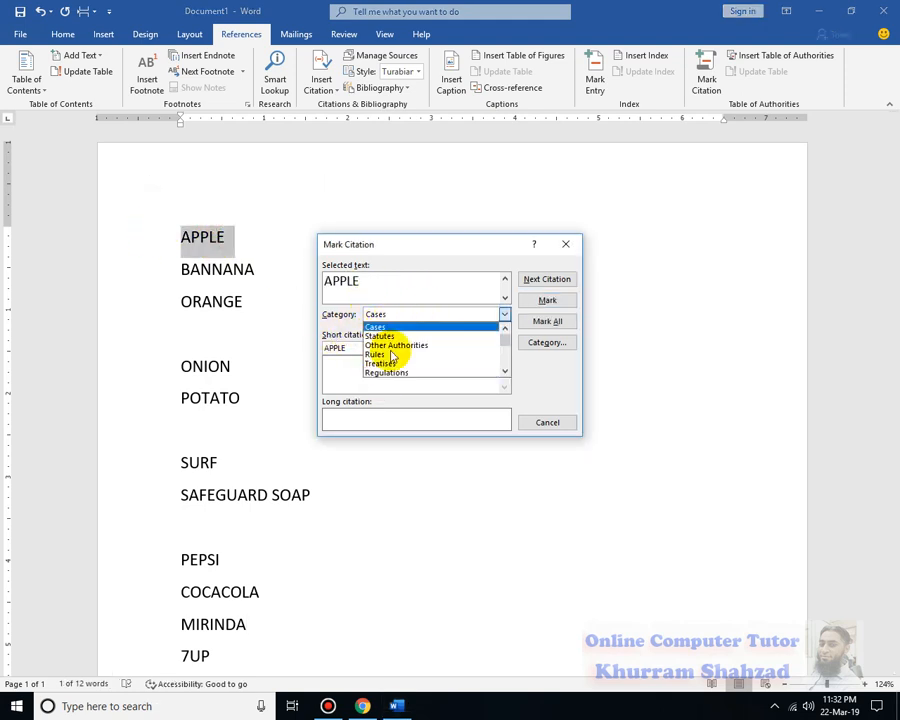
scroll(430, 372, "down", 2)
scroll(428, 366, "up", 3)
scroll(428, 366, "down", 3)
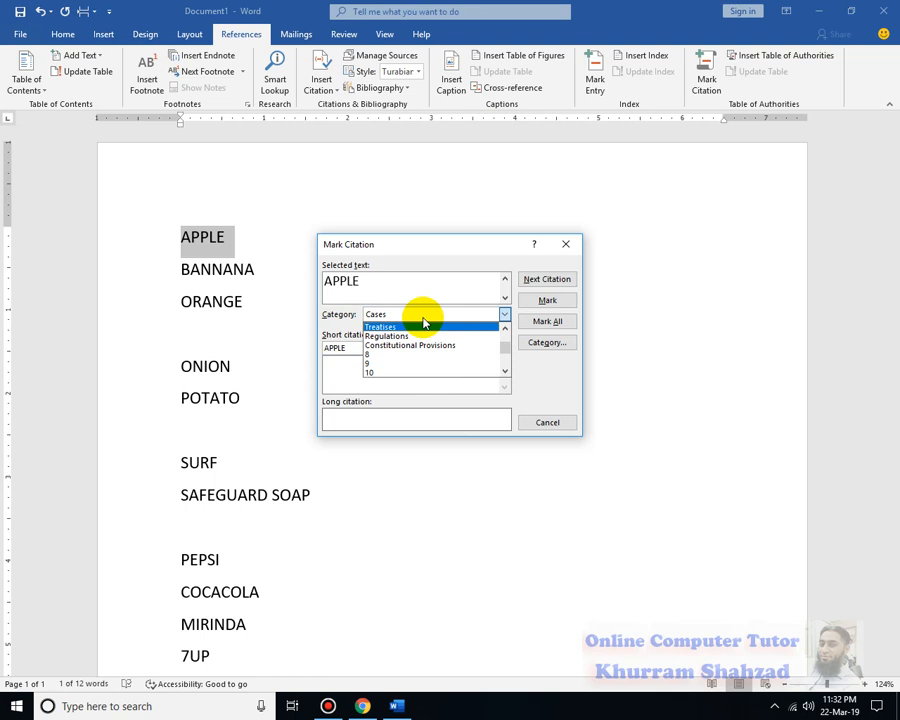
left_click(440, 280)
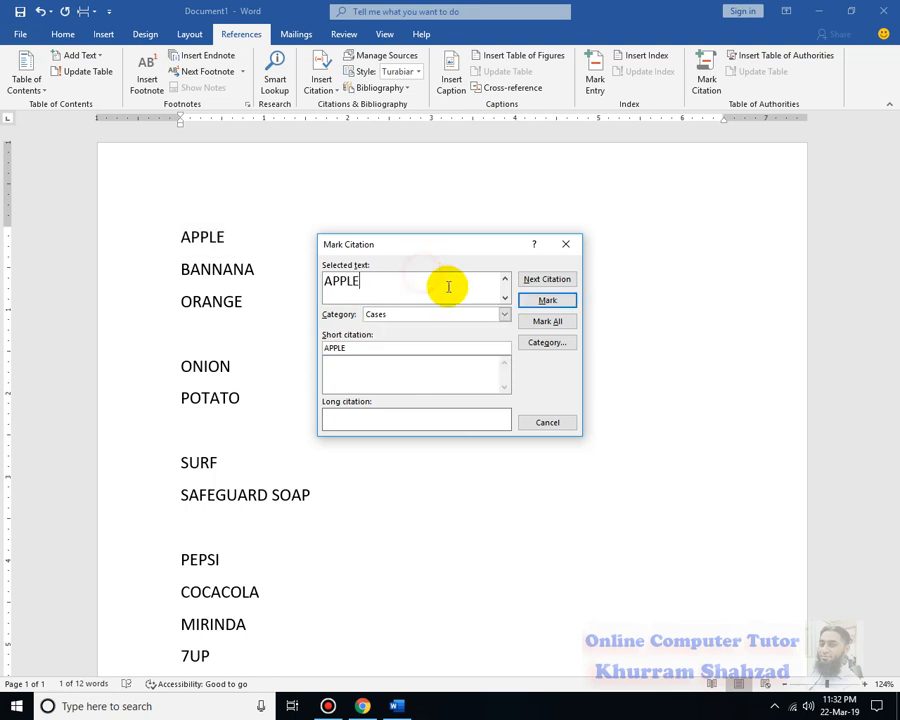
Rename citation category 8 to "fruits" and accept the category change.
left_click(543, 343)
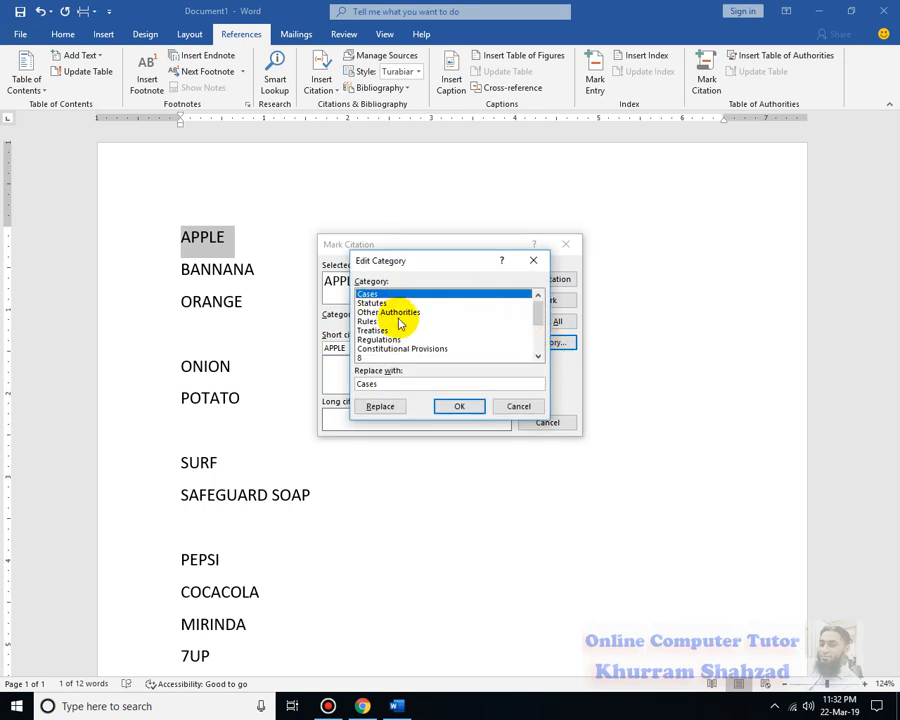
scroll(400, 320, "down", 3)
scroll(399, 322, "up", 2)
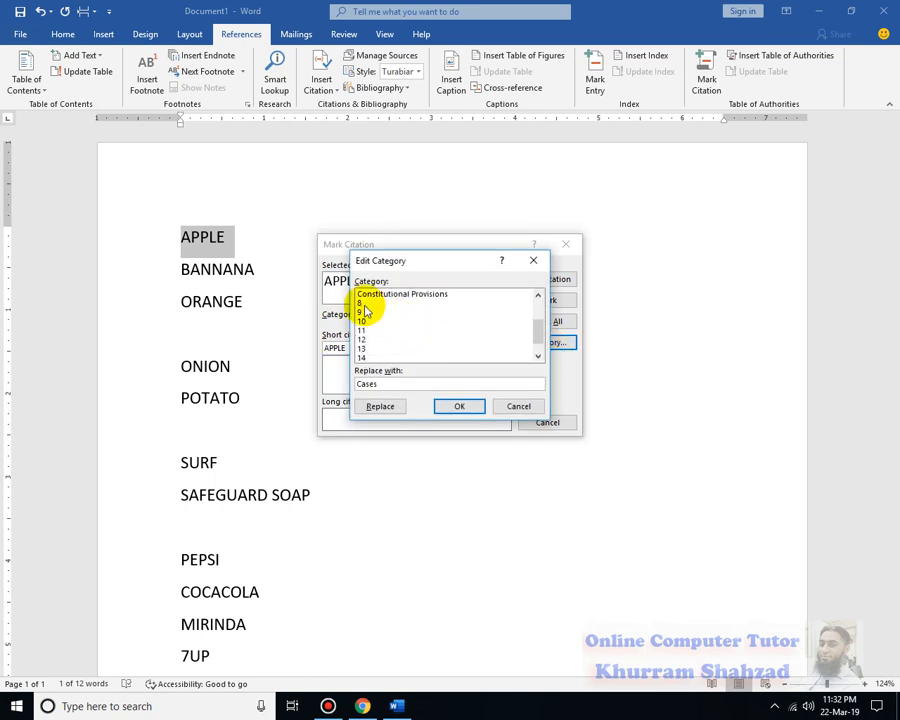
left_click(364, 304)
left_click_drag(398, 386, 297, 377)
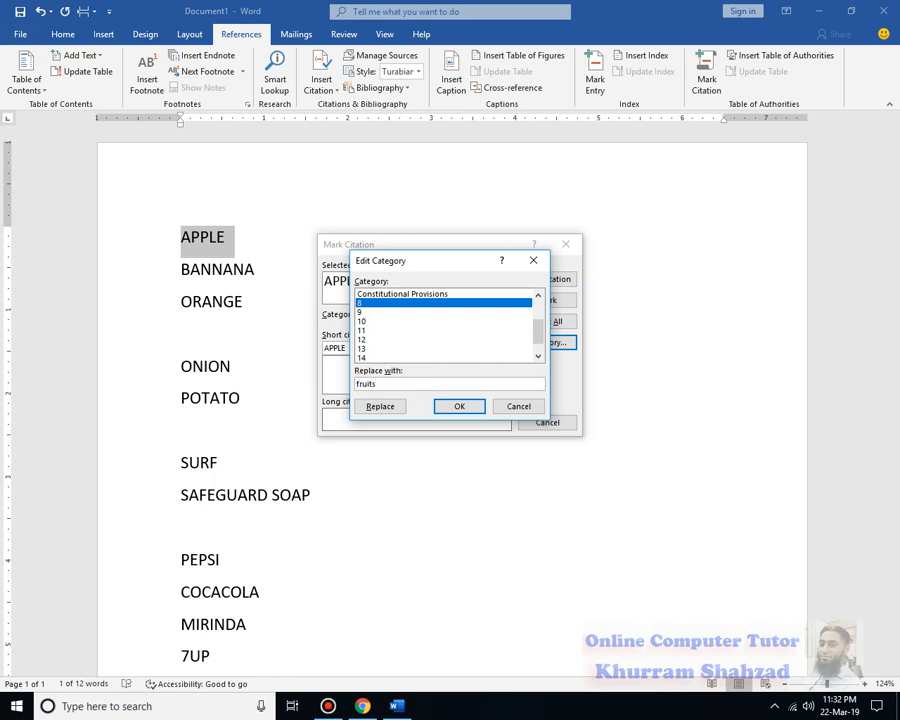
left_click(394, 407)
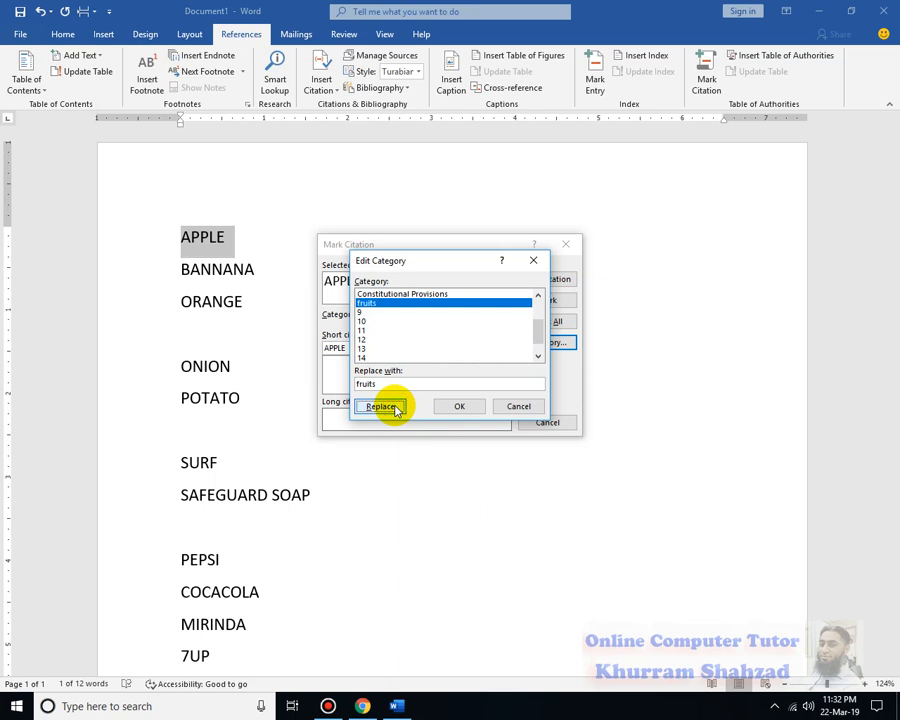
left_click(460, 407)
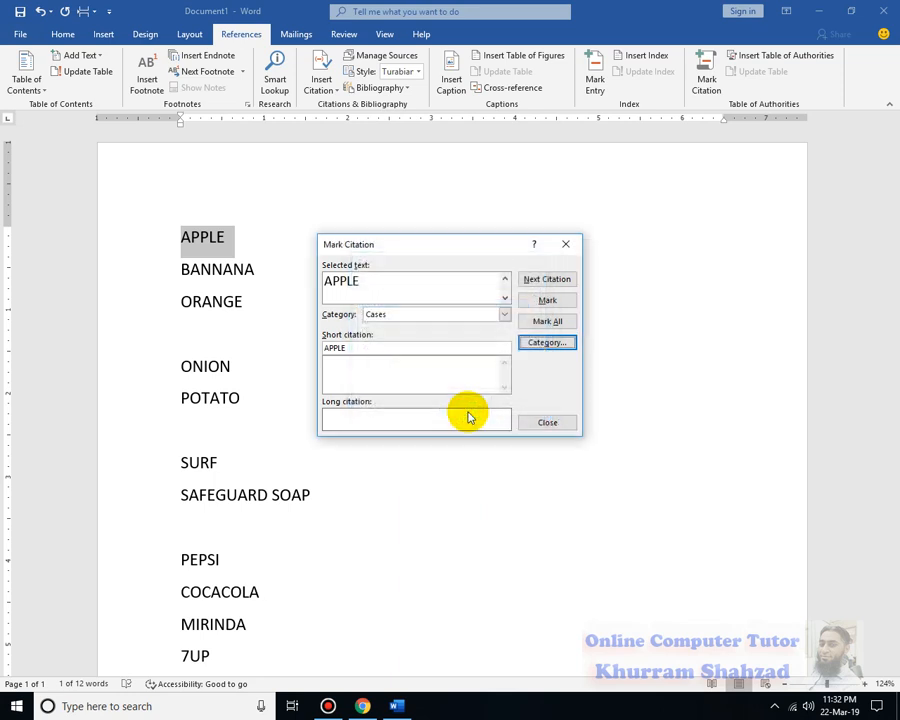
Rename the citation category Cases to "sabzi" and accept the category change.
left_click(549, 343)
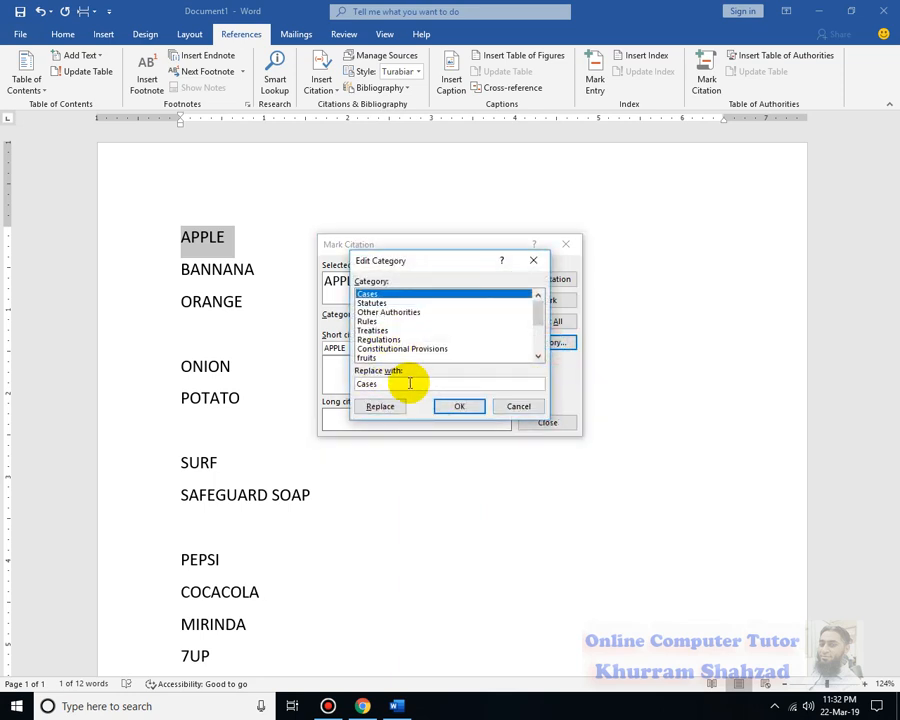
left_click(430, 384)
double_click(446, 384)
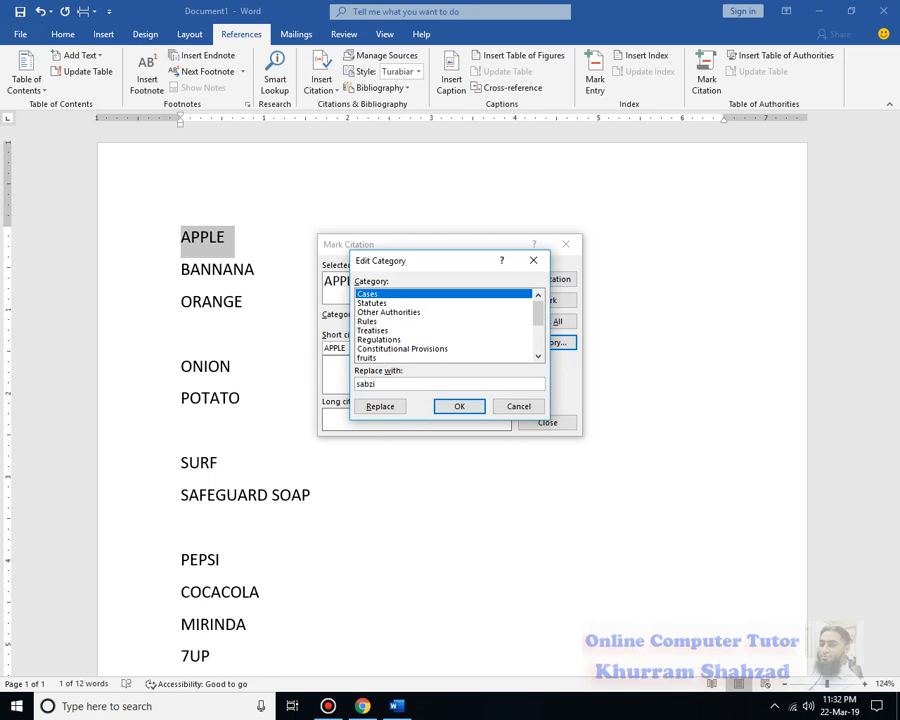
left_click(386, 410)
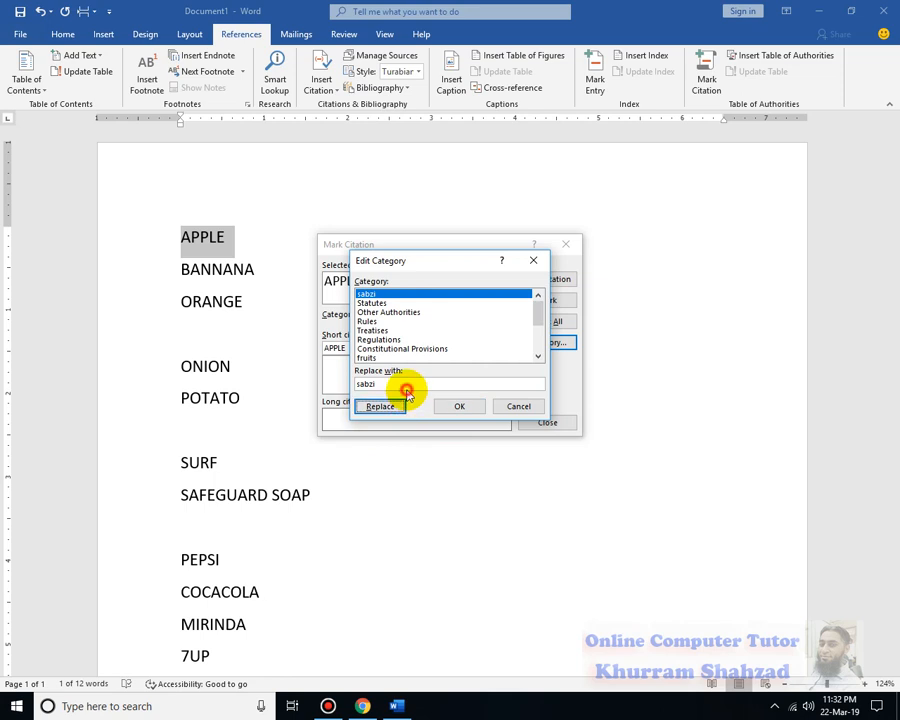
mouse_move(540, 322)
left_mouse_down()
mouse_move(542, 338)
mouse_move(544, 318)
left_mouse_up()
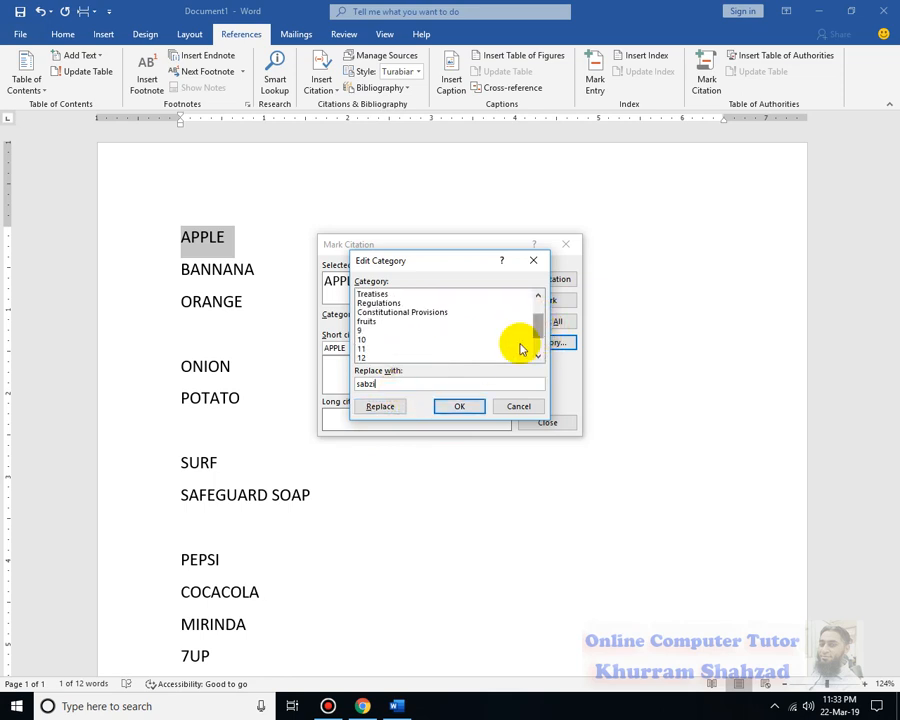
left_click(459, 408)
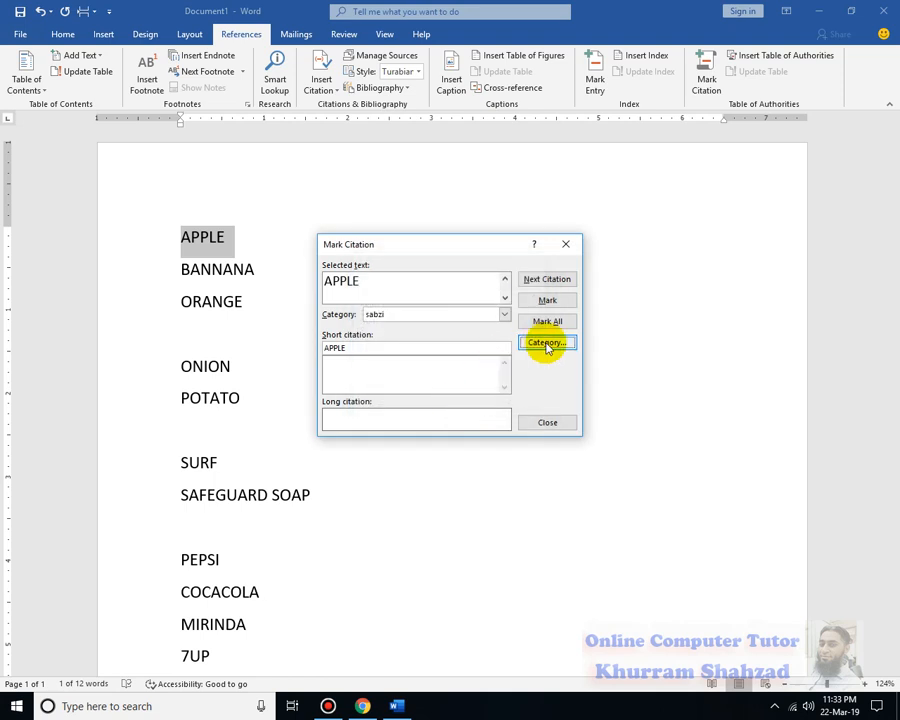
Rename citation category 9 to "soap" and accept the category change.
left_click(547, 344)
mouse_move(537, 313)
left_mouse_down()
mouse_move(547, 360)
mouse_move(538, 333)
left_mouse_up()
left_click(385, 303)
left_click(388, 302)
left_click_drag(413, 383, 222, 362)
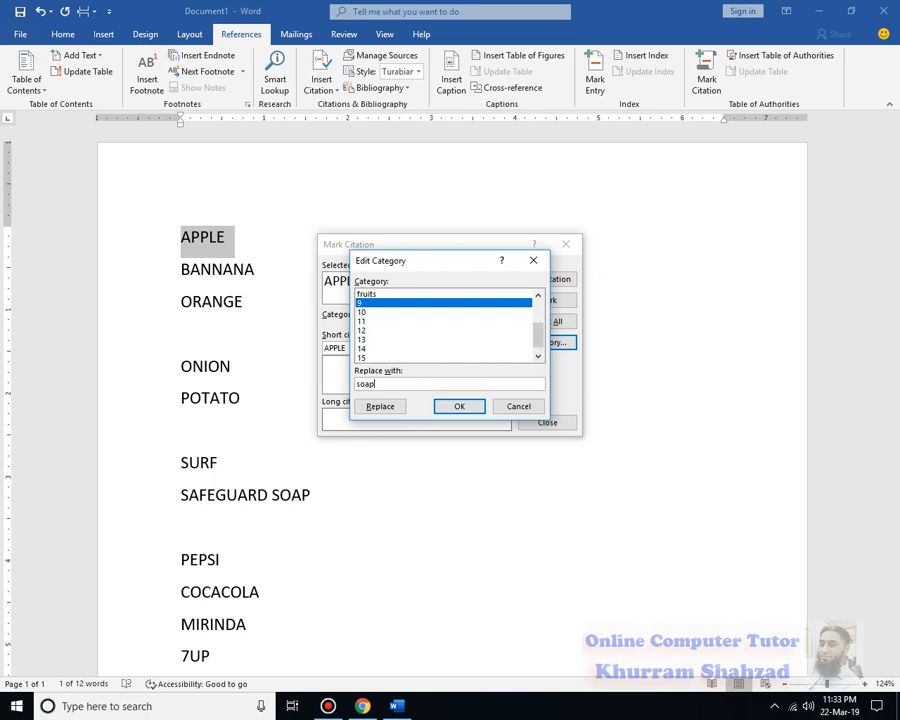
left_click(380, 406)
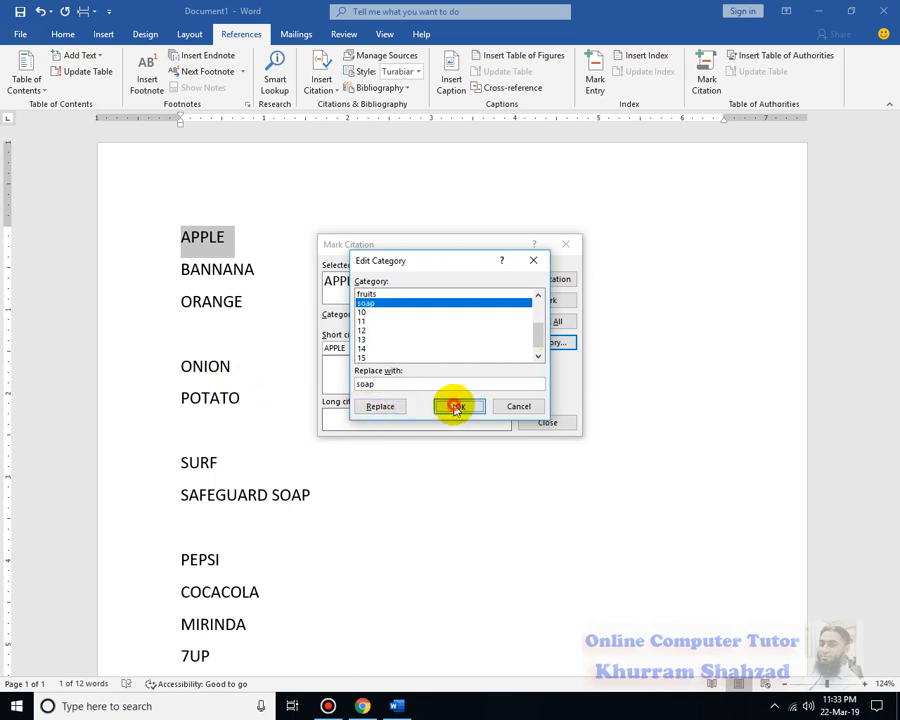
left_click(455, 407)
Rename citation category 10 to "cOLD dRINKS" and accept the category change.
left_click(568, 343)
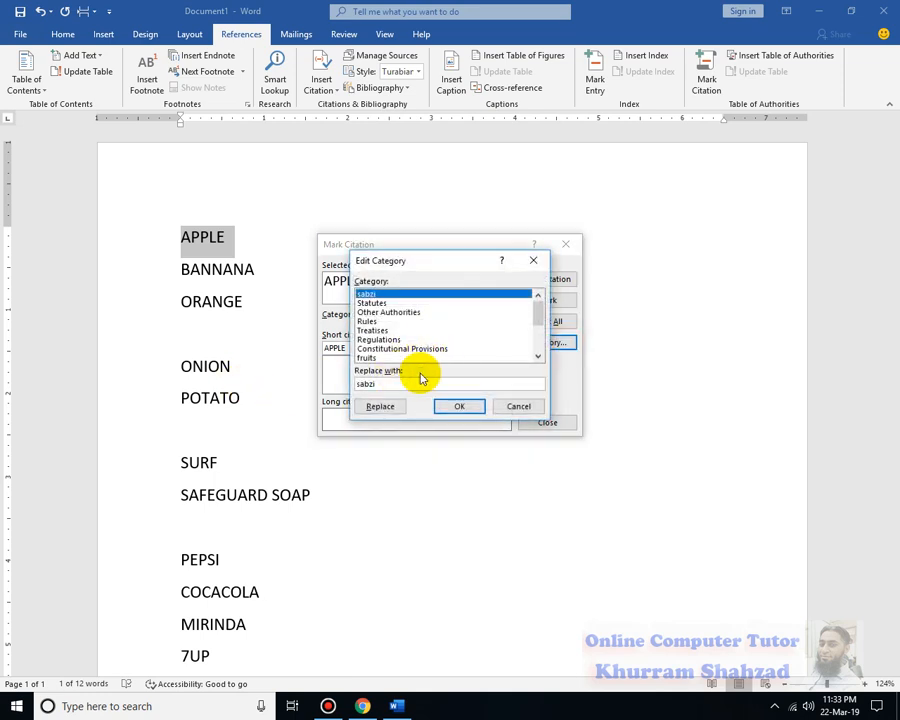
scroll(365, 328, "down", 3)
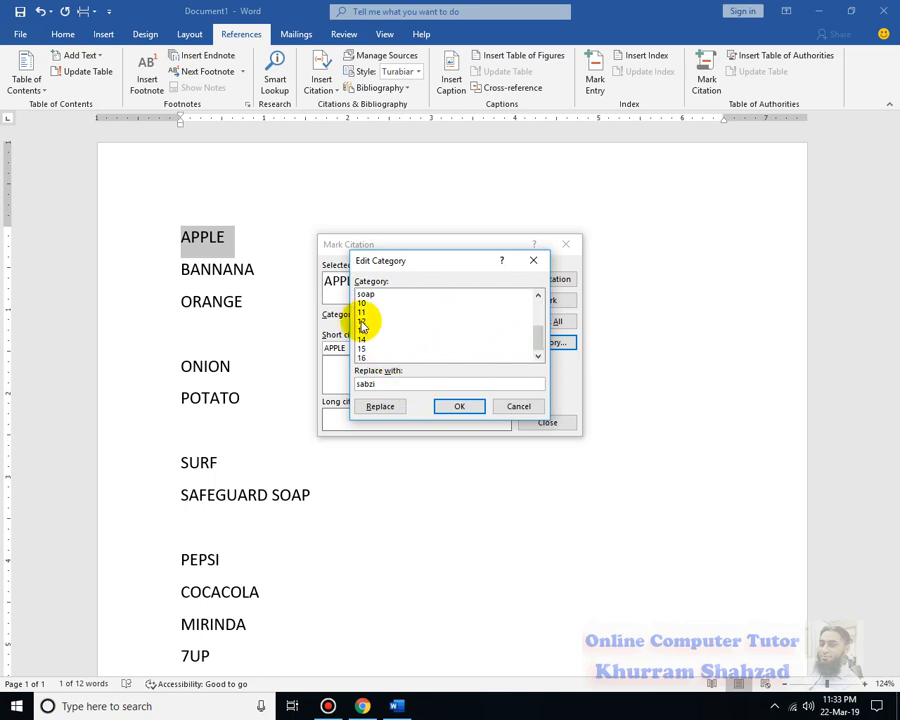
left_click(362, 303)
double_click(413, 385)
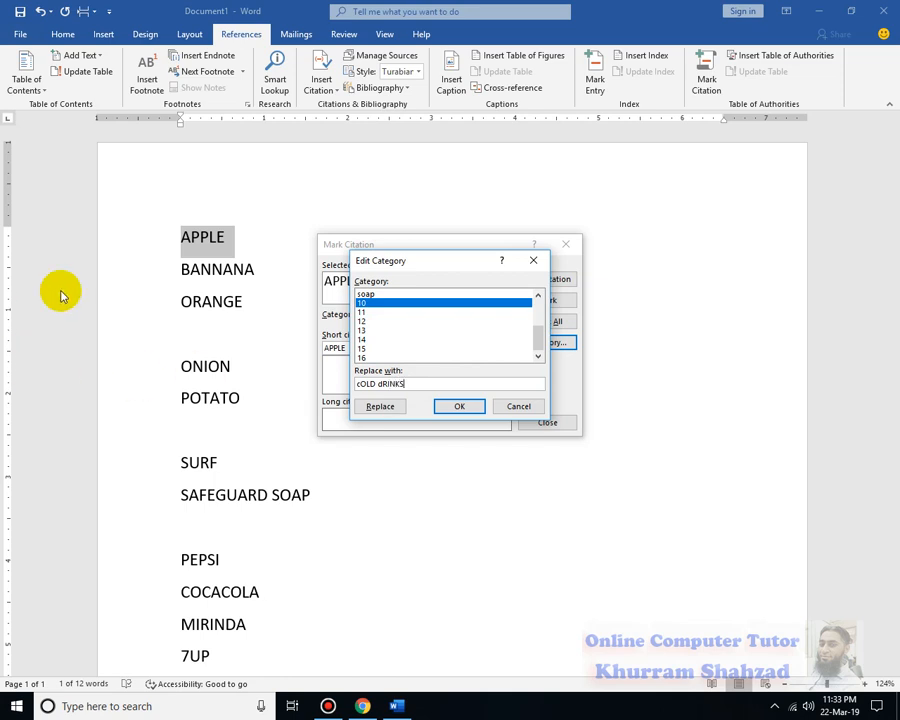
left_click(366, 409)
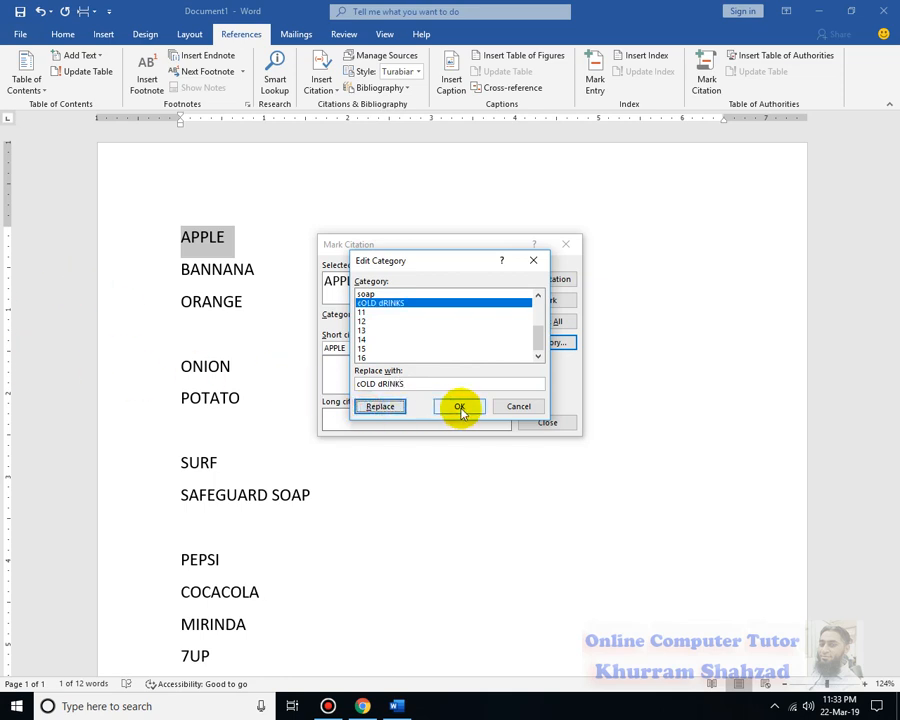
left_click(460, 409)
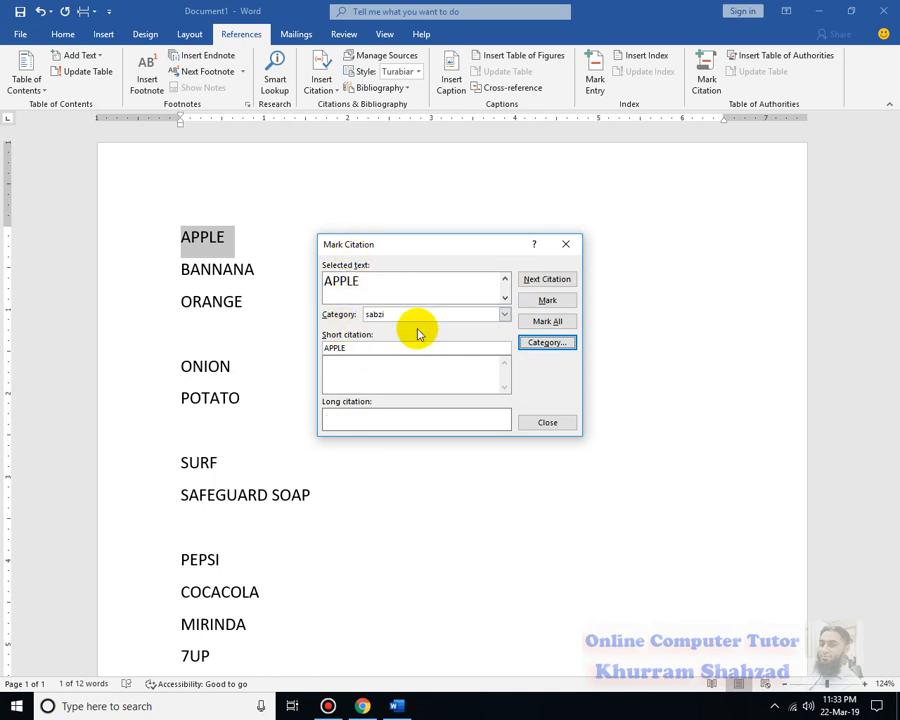
Assign APPLE to the fruits category and mark it as a citation.
left_click(495, 320)
scroll(480, 340, "down", 4)
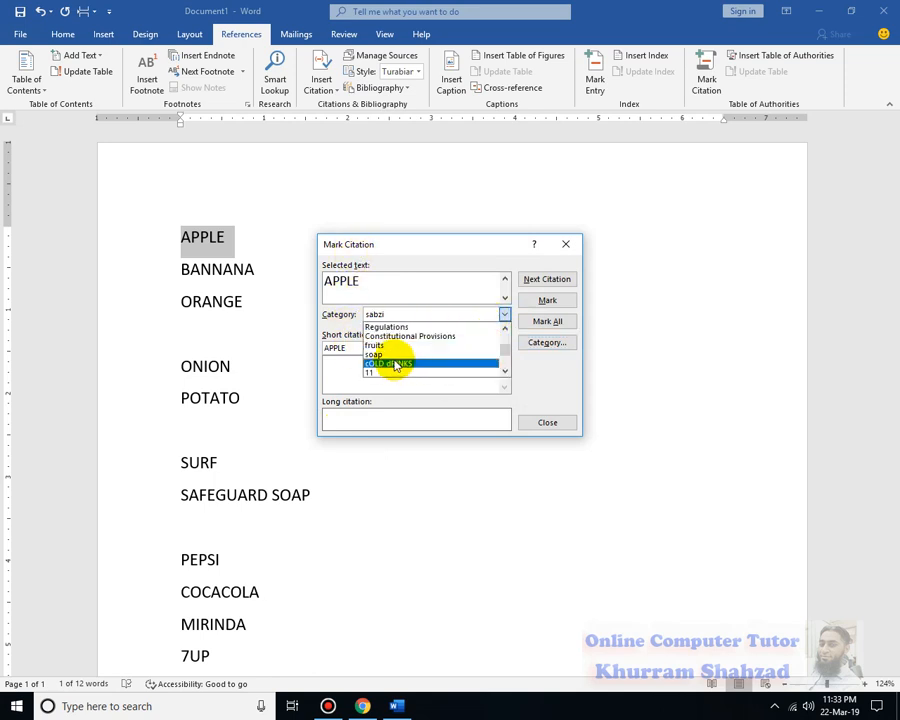
left_click(383, 346)
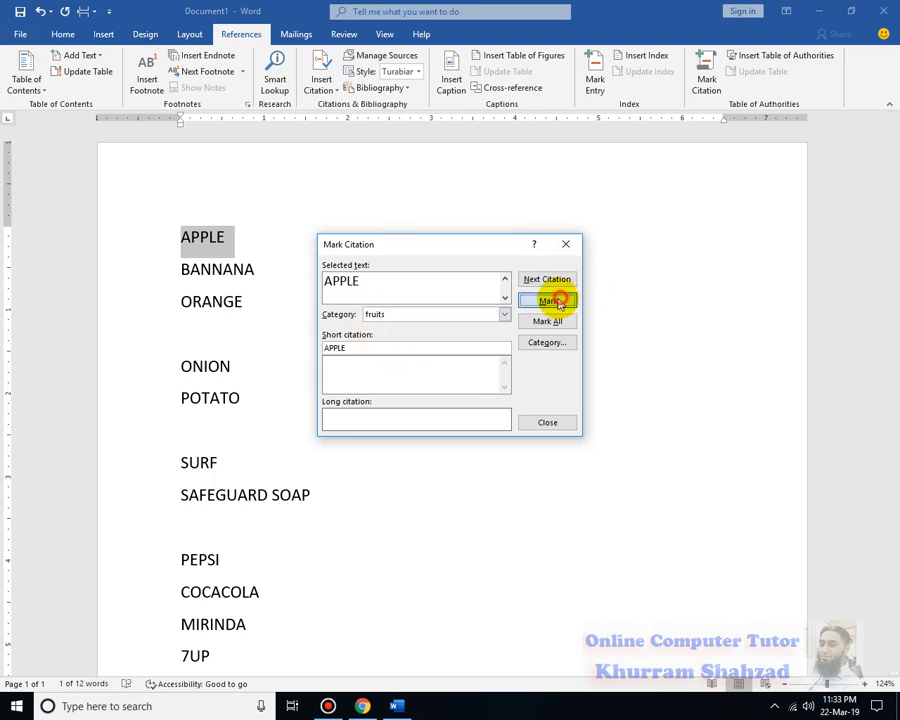
left_click(555, 298)
Mark BANNANA and ORANGE as separate citations in the fruits category.
left_click(183, 207)
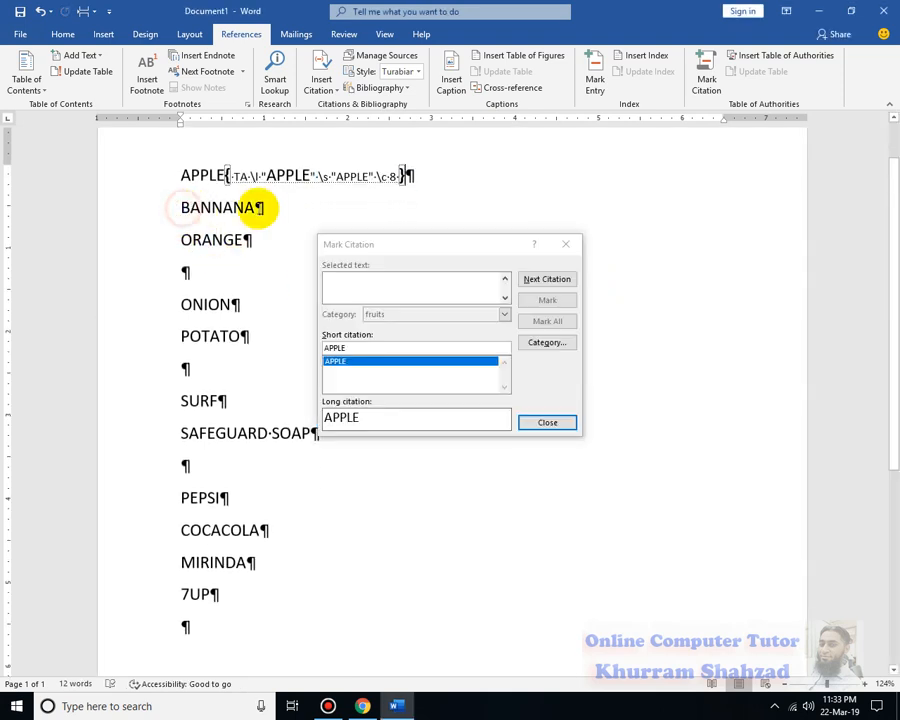
left_click_drag(185, 207, 257, 200)
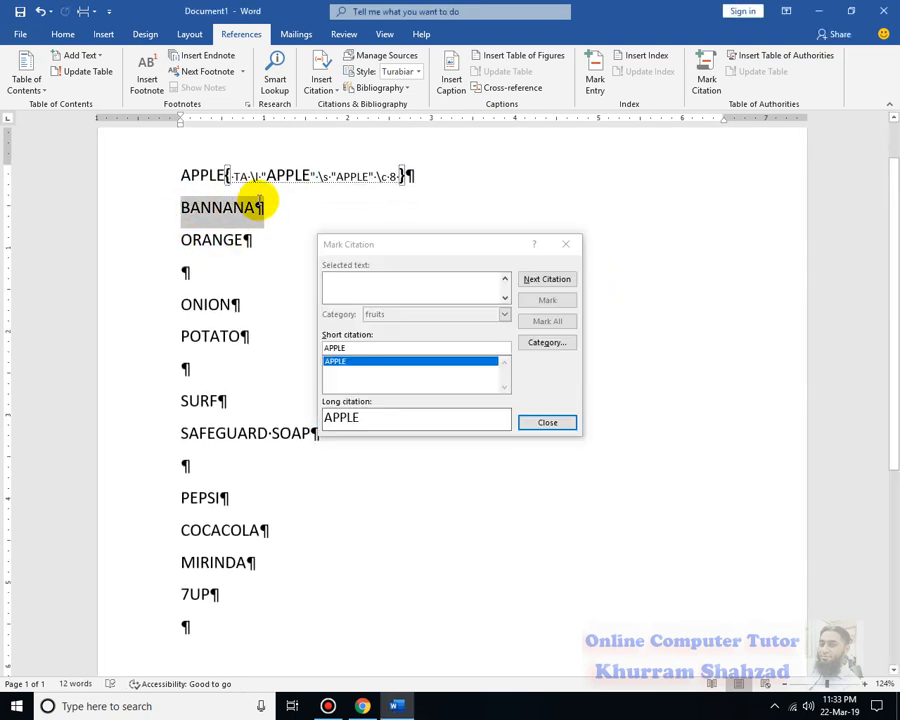
left_click(337, 268)
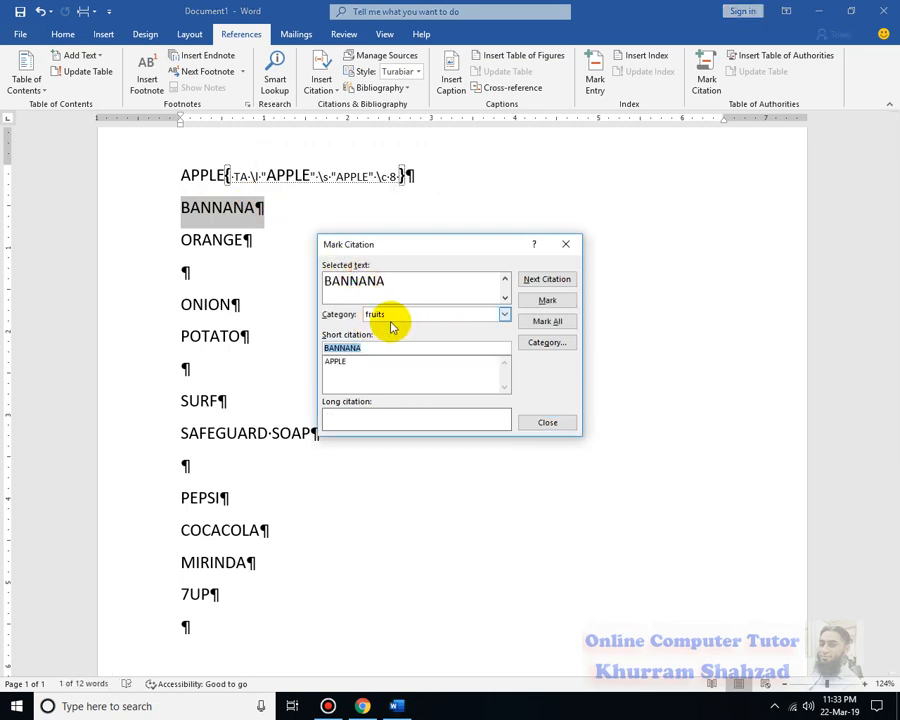
left_click(549, 303)
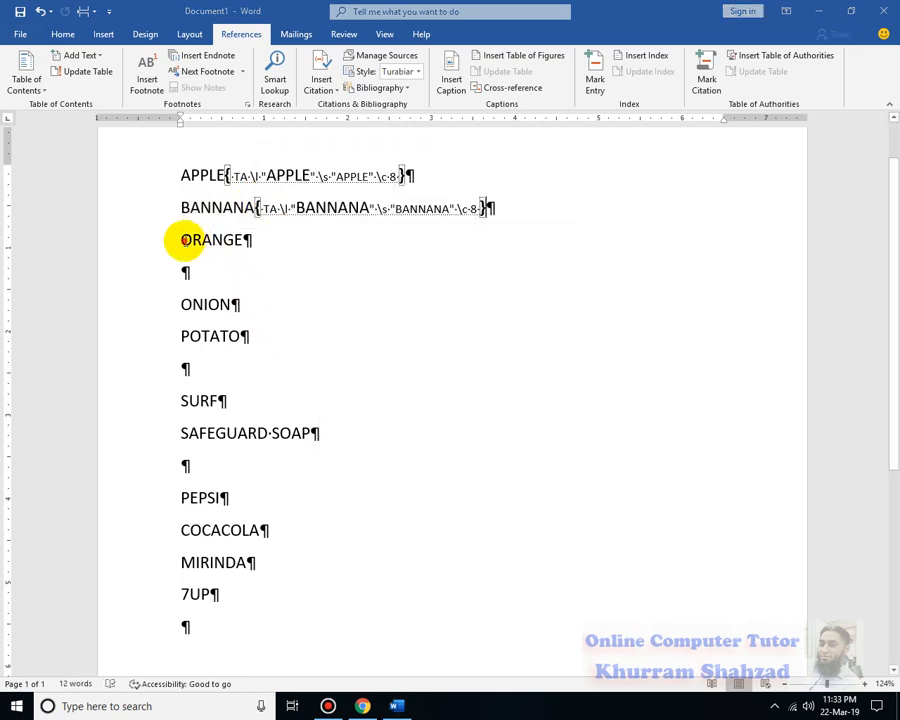
left_click_drag(177, 238, 258, 240)
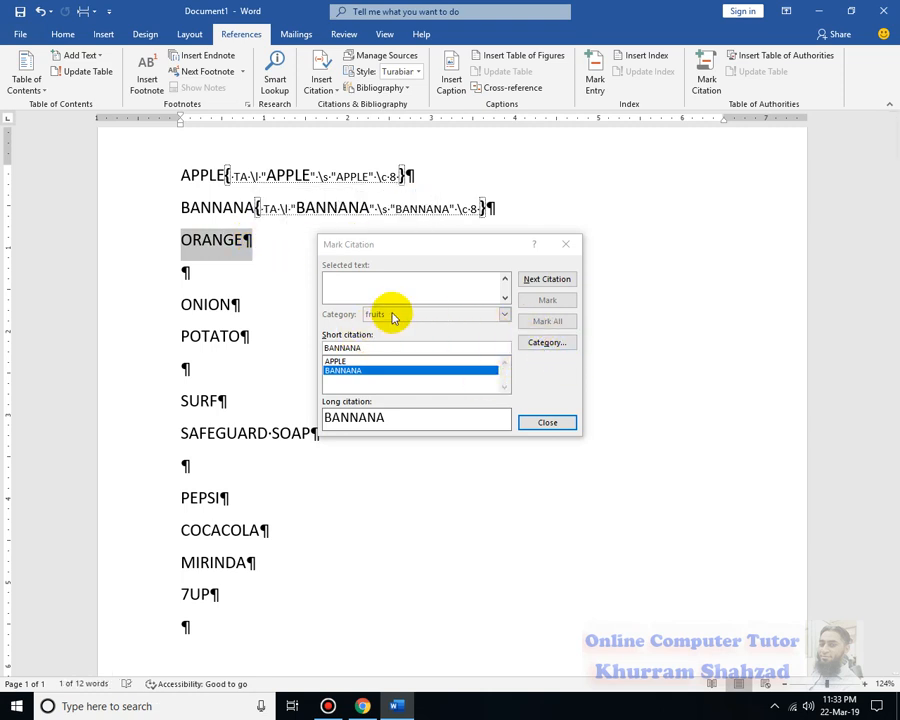
left_click(364, 291)
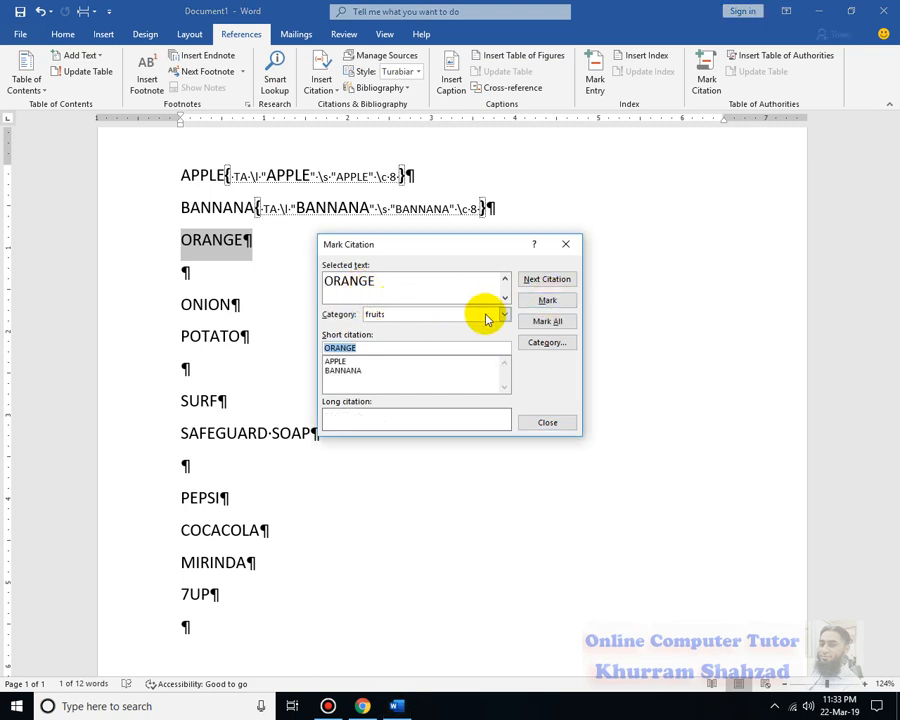
left_click(547, 301)
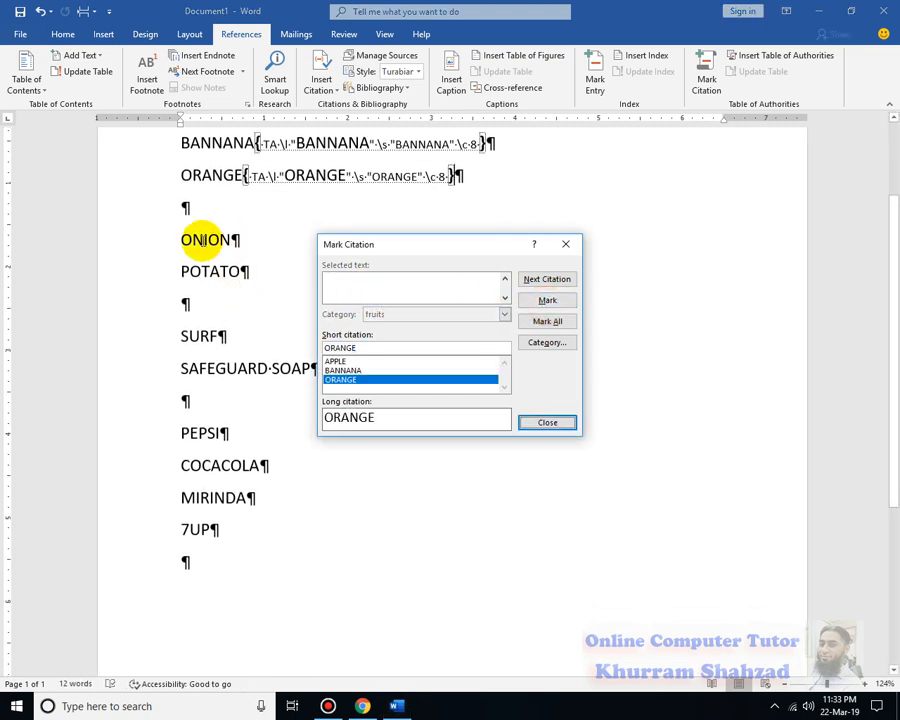
Mark the ONION entry as a citation in the sabzi category.
left_click_drag(186, 240, 250, 238)
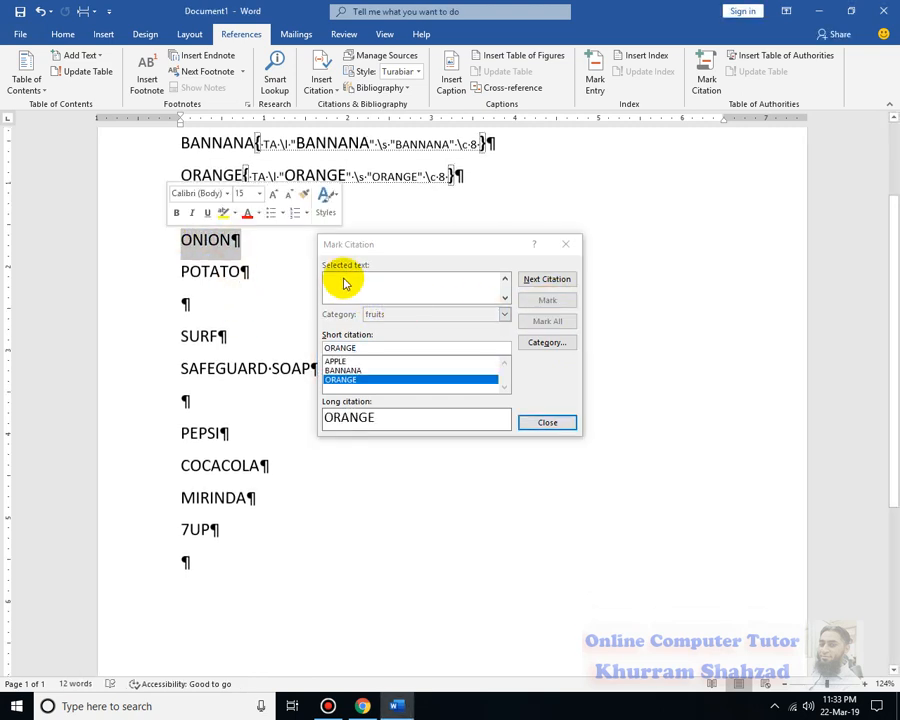
left_click(485, 314)
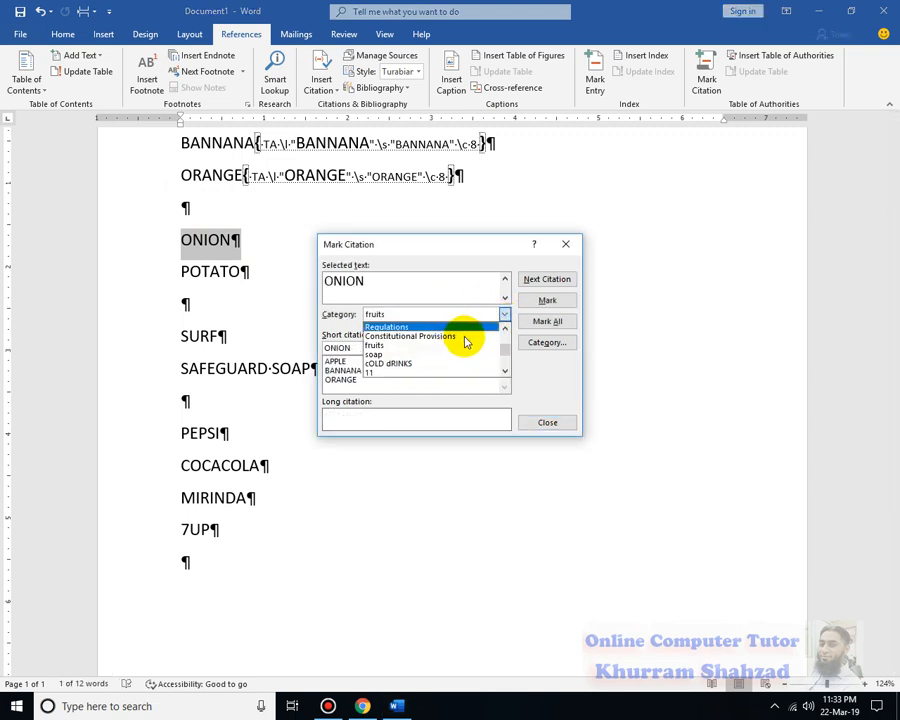
scroll(450, 356, "up", 5)
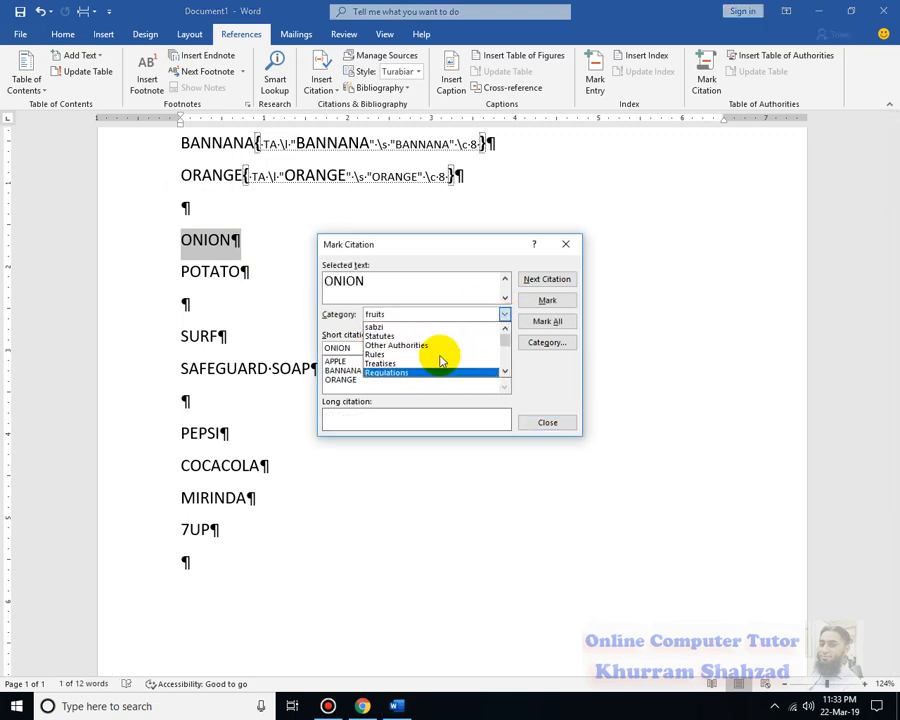
left_click(390, 327)
left_click(547, 300)
Mark the POTATO entry as a citation in the sabzi category.
left_click(241, 209)
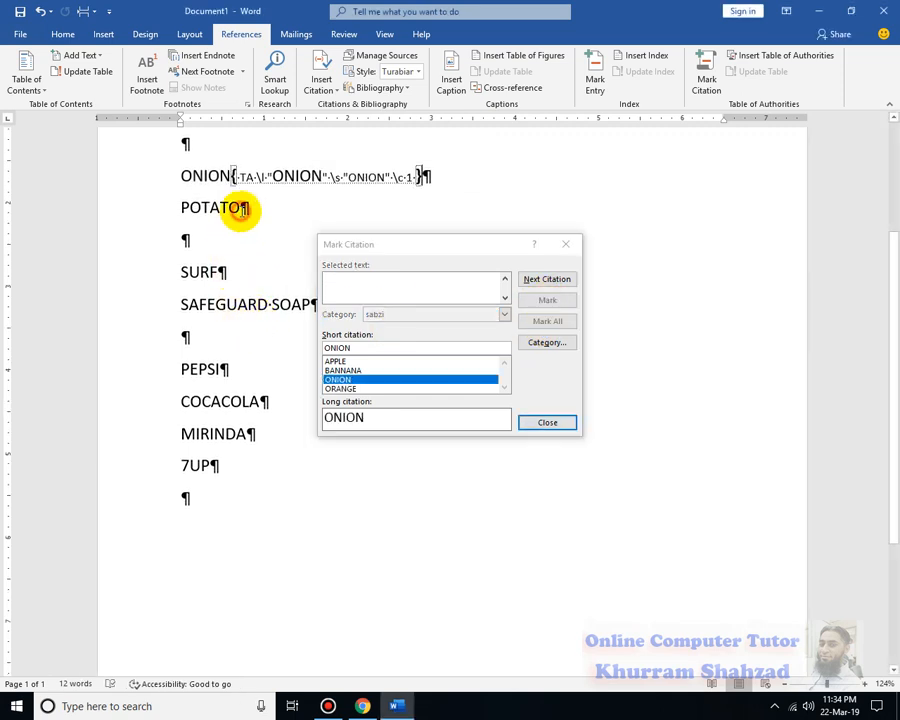
left_click_drag(239, 206, 168, 194)
left_click(242, 211)
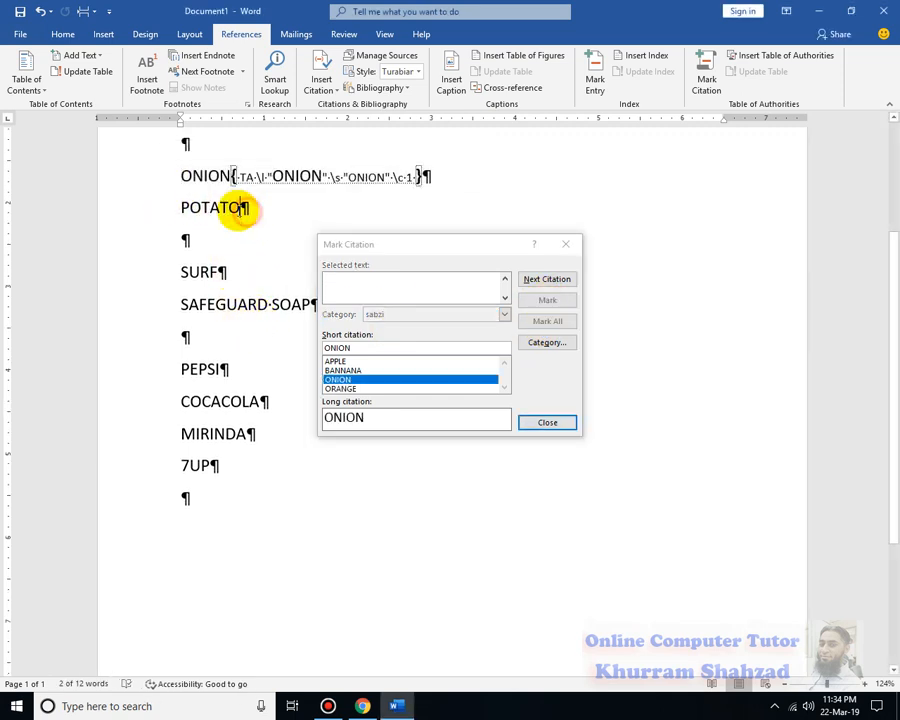
left_click_drag(239, 211, 174, 207)
left_click(386, 286)
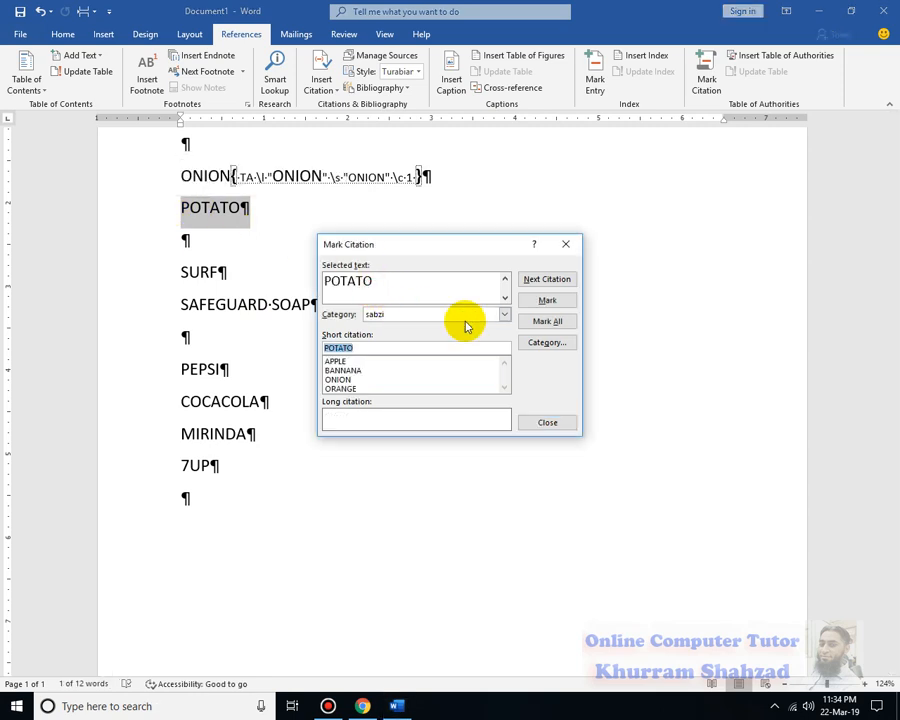
left_click(547, 300)
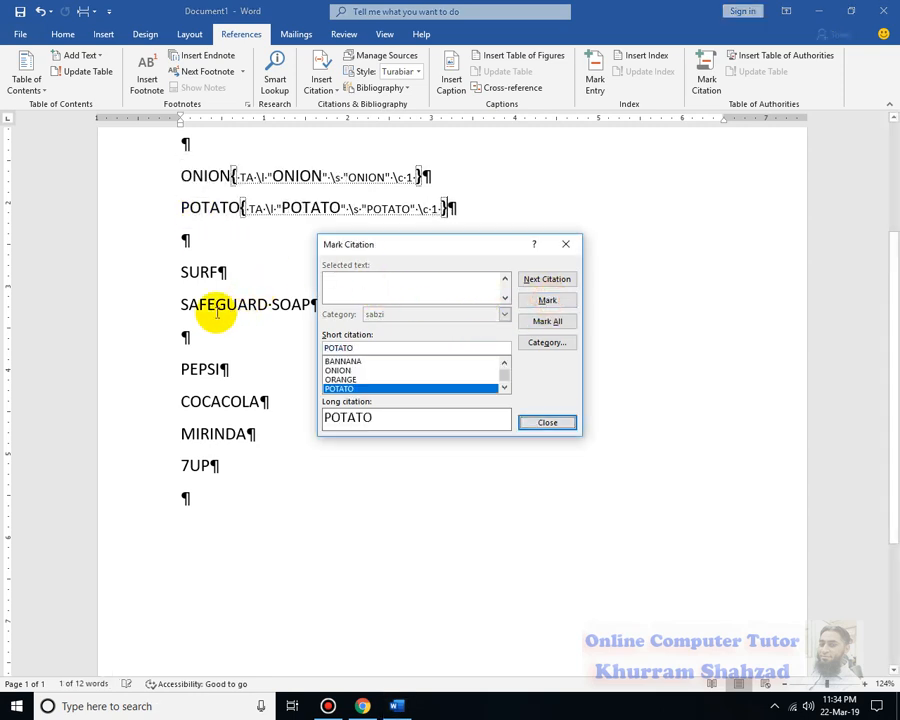
Mark the SURF entry as a citation in the soap category.
left_click_drag(179, 271, 220, 270)
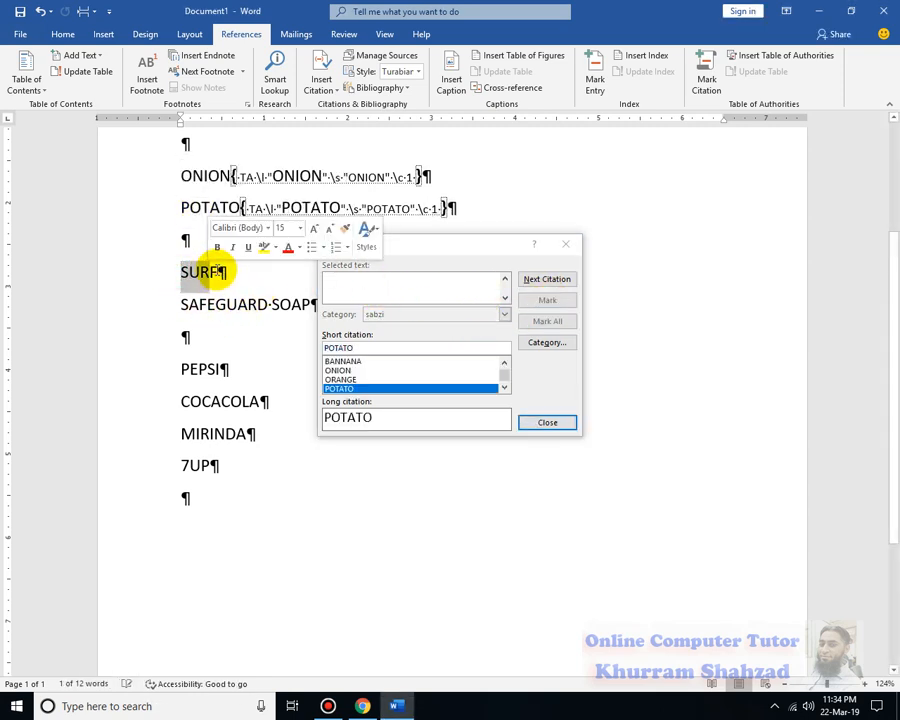
left_click(414, 263)
left_click(440, 316)
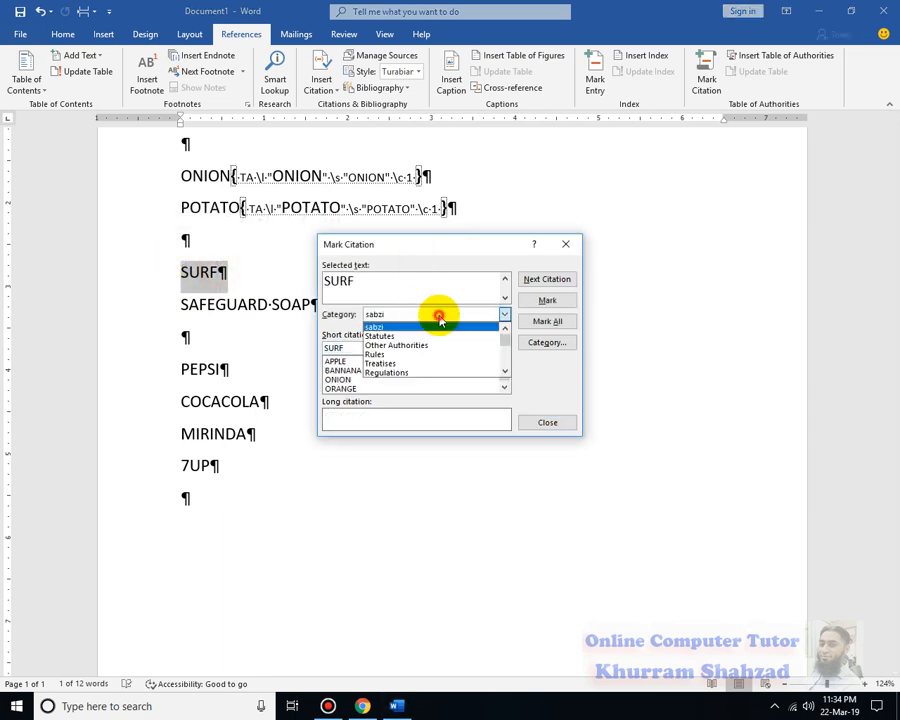
scroll(430, 340, "down", 4)
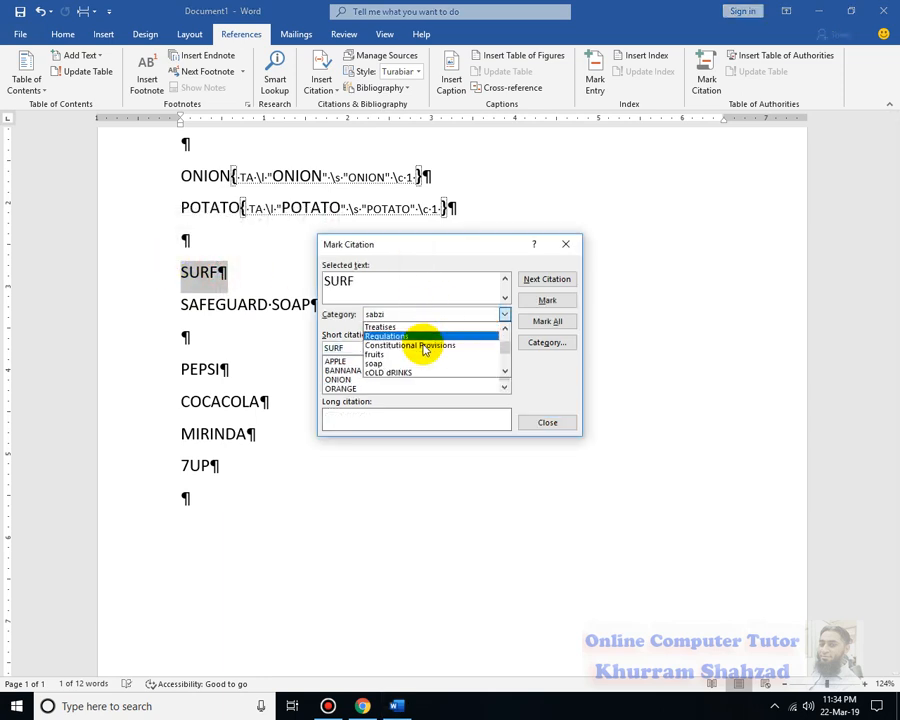
left_click(410, 362)
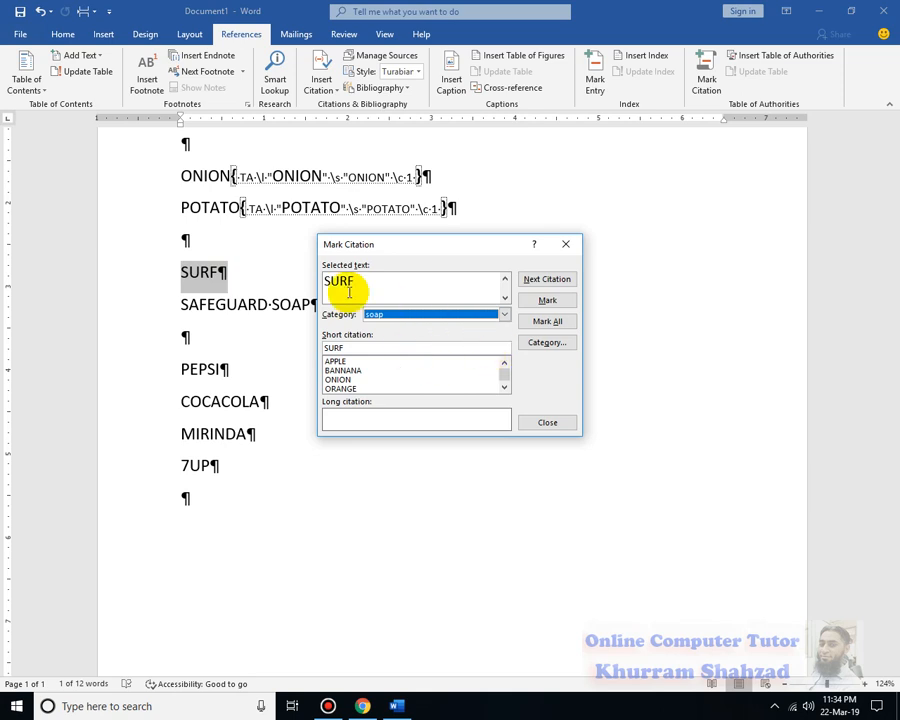
left_click(540, 300)
Mark the SAFEGUARD SOAP entry as a citation in the soap category.
left_click(194, 207)
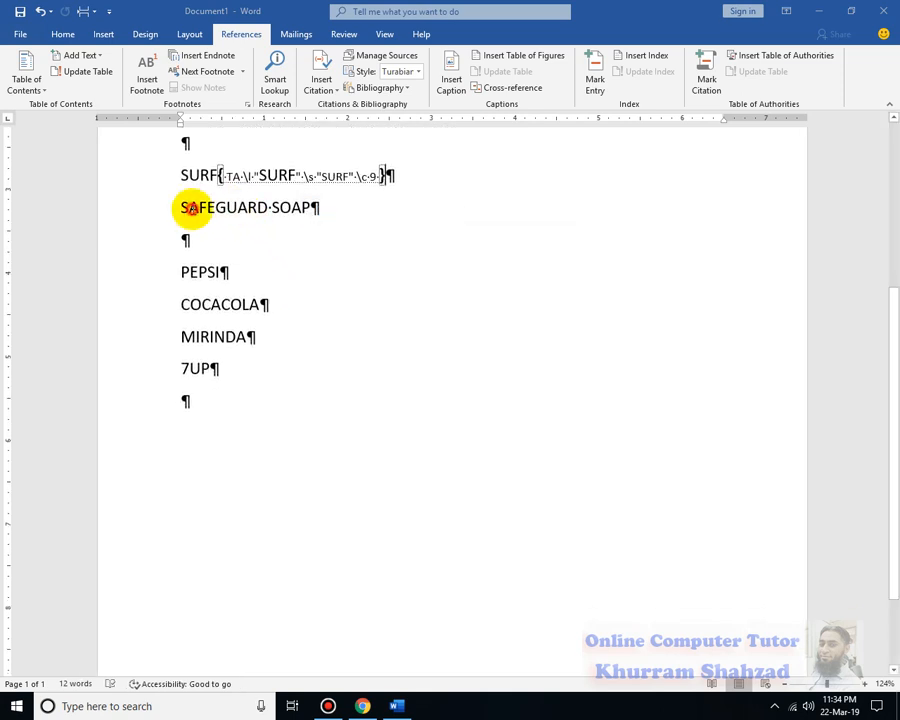
left_click_drag(185, 207, 318, 208)
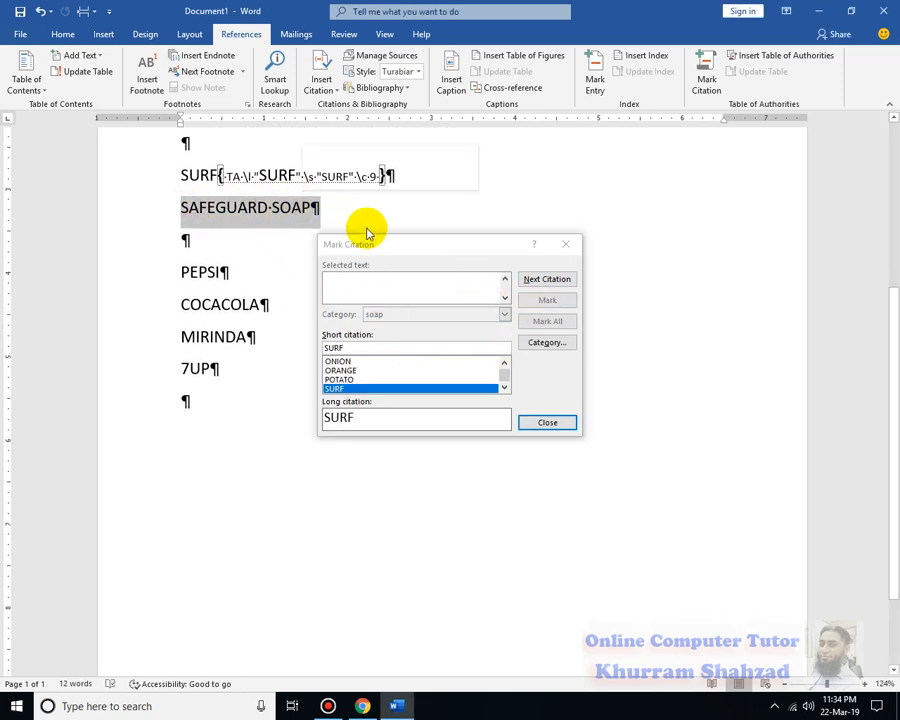
left_click(454, 282)
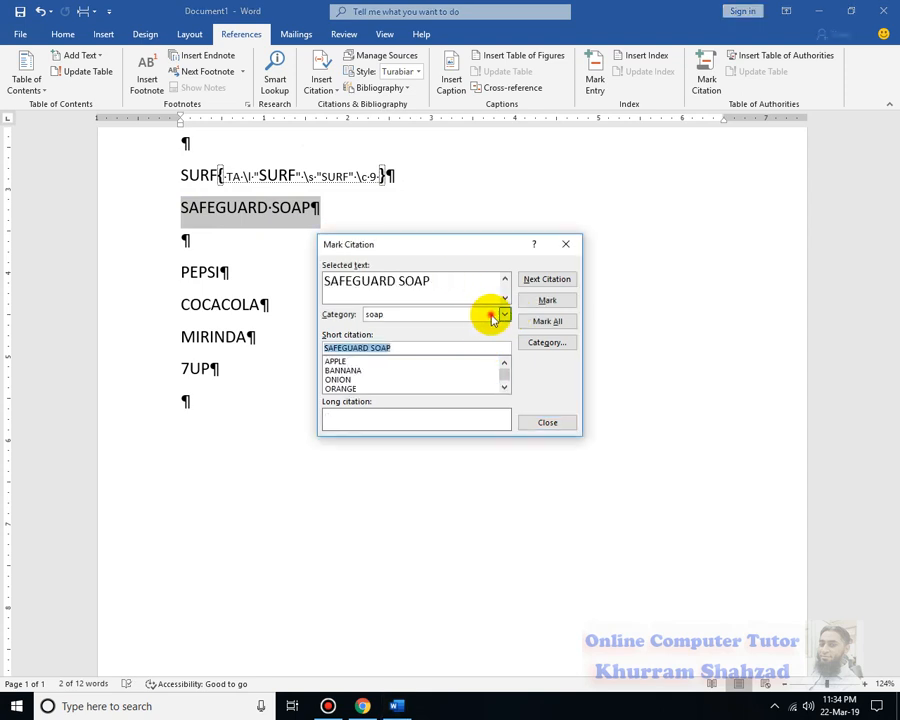
left_click(490, 314)
left_click(430, 354)
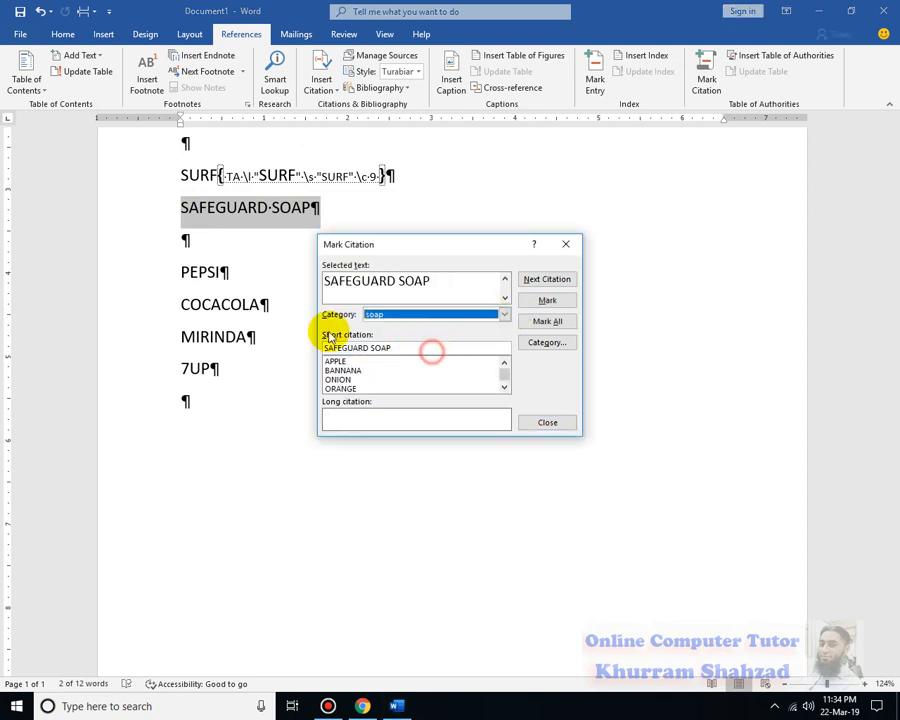
left_click(547, 300)
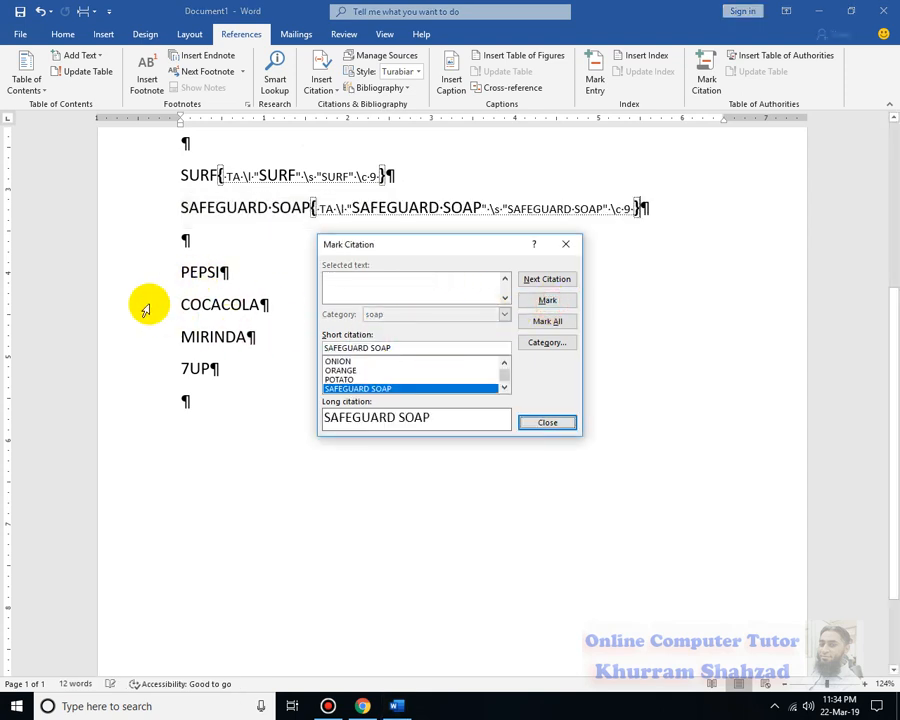
Mark the PEPSI entry as a citation in the cOLD dRINKS category.
left_click_drag(182, 276, 230, 268)
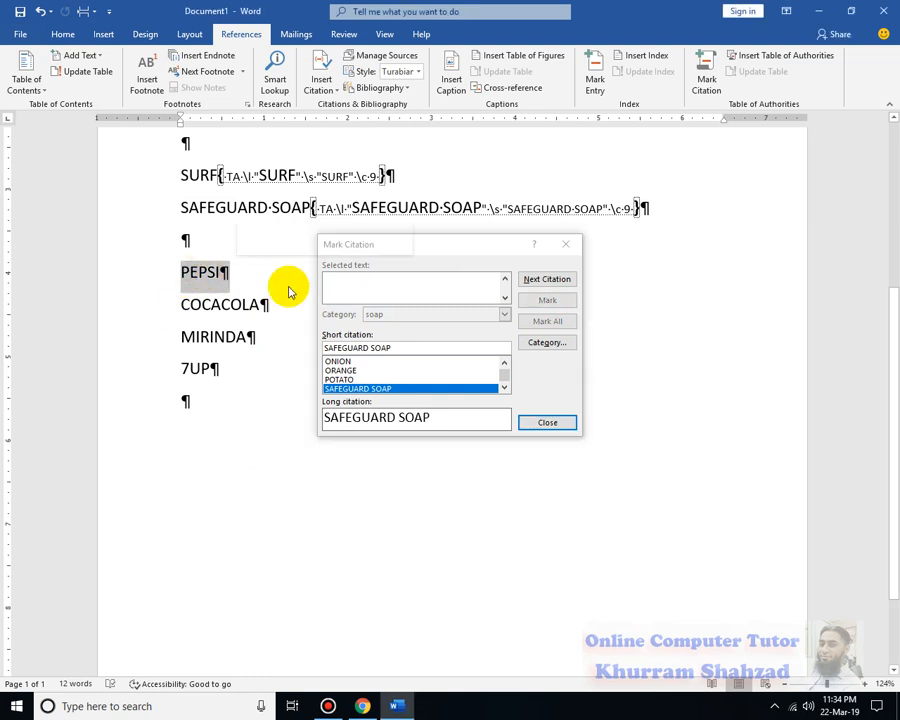
left_click(473, 316)
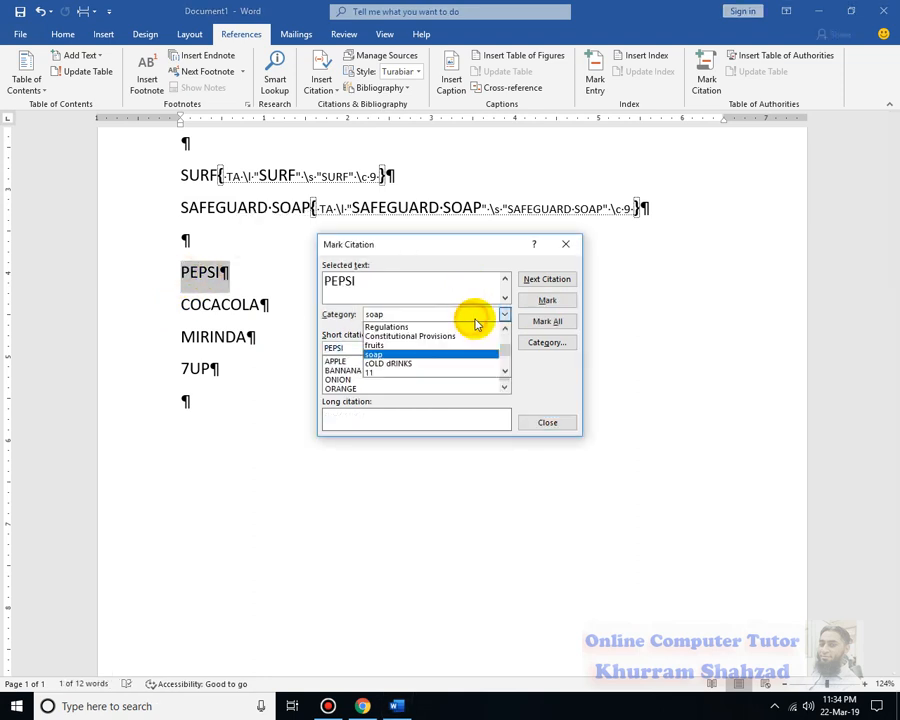
scroll(433, 361, "up", 2)
scroll(432, 361, "down", 5)
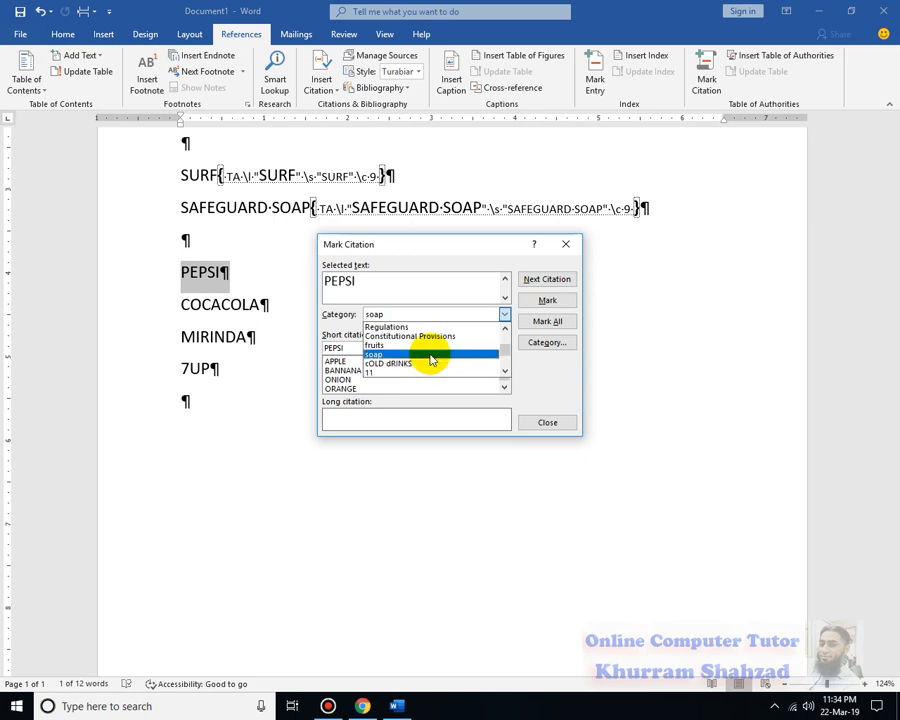
left_click(400, 336)
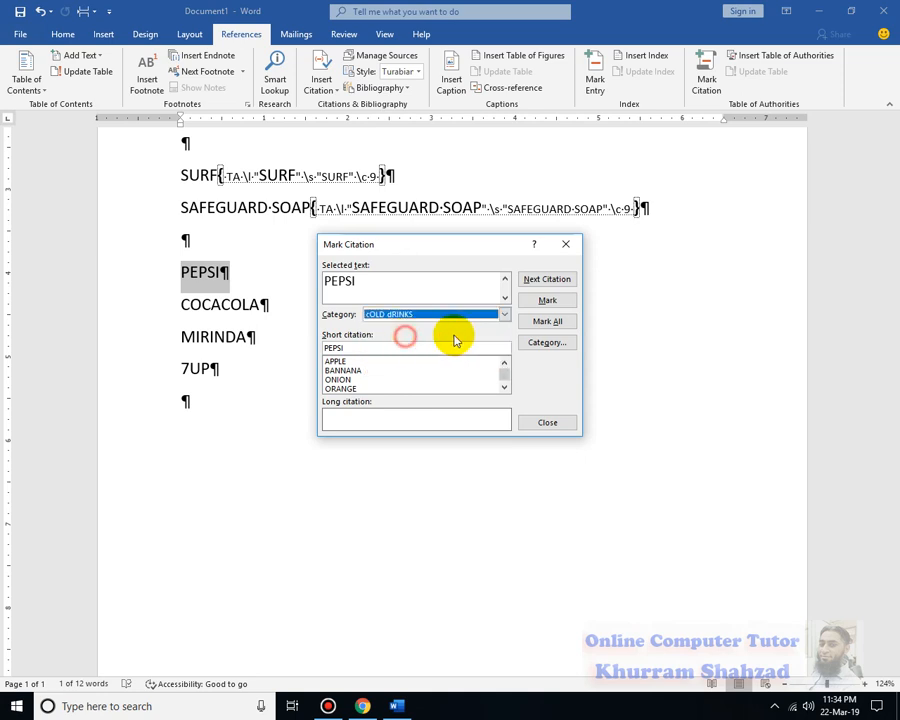
left_click(548, 300)
Mark the COCACOLA entry as a citation in the cOLD dRINKS category.
scroll(311, 305, "down", 1)
left_click(240, 221)
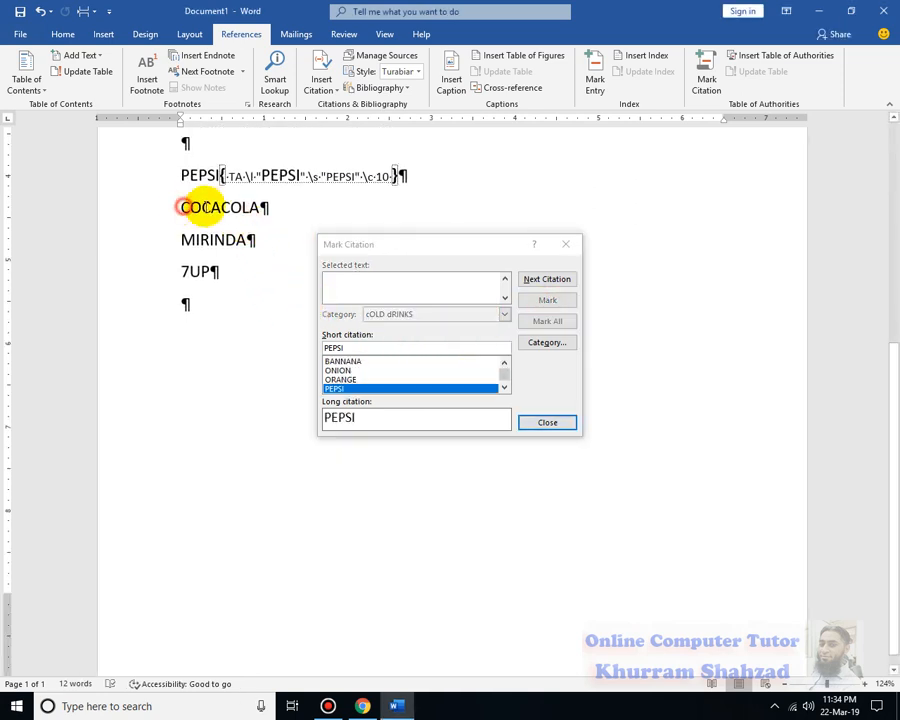
left_click_drag(184, 207, 252, 207)
left_click(440, 314)
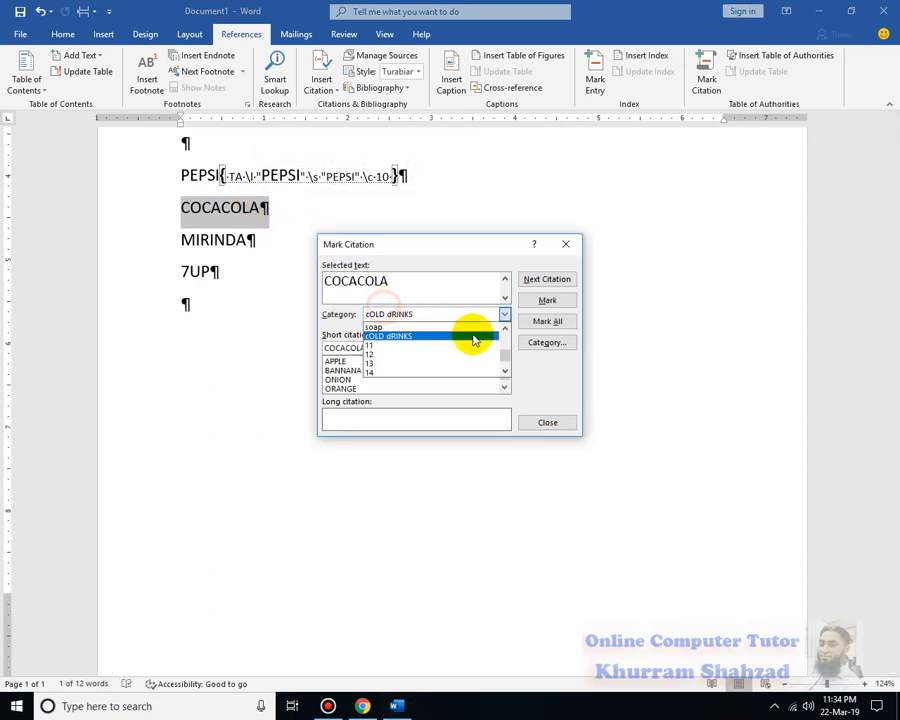
left_click(436, 338)
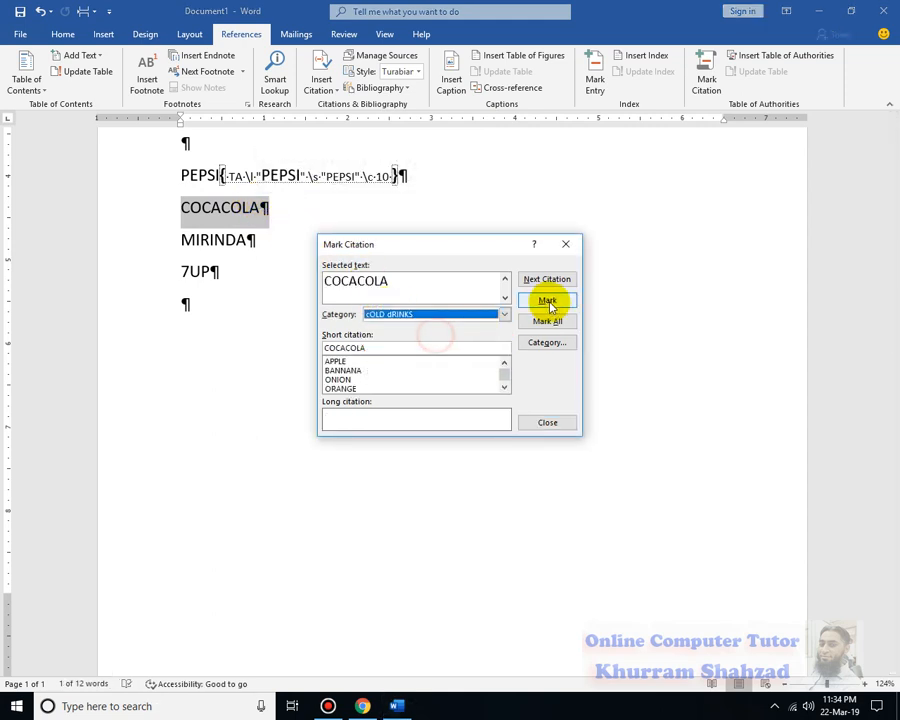
left_click(547, 302)
Mark the MIRINDA entry as a citation in the cOLD dRINKS category.
left_click_drag(182, 239, 238, 233)
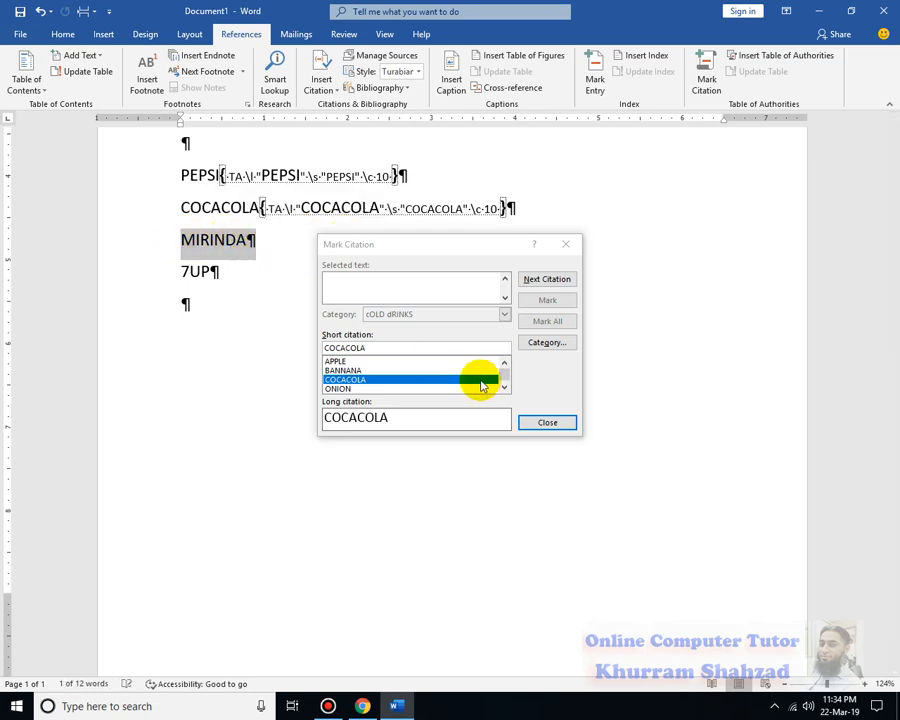
left_click(470, 290)
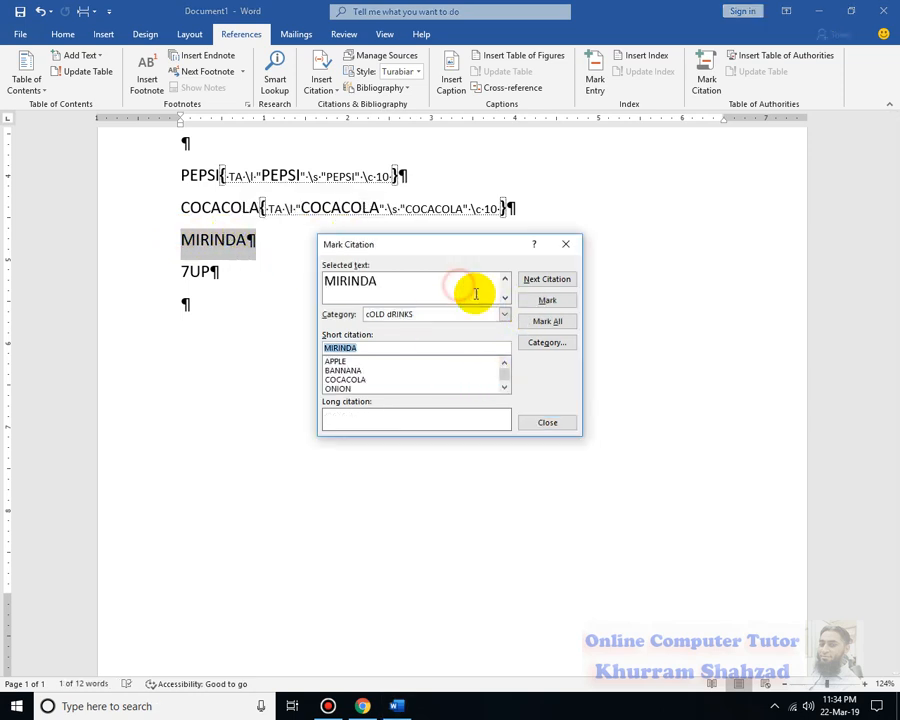
left_click(547, 300)
Mark the 7UP entry as a citation in the cOLD dRINKS category and finish marking citations.
left_click_drag(182, 255, 218, 256)
left_click(472, 288)
left_click(549, 301)
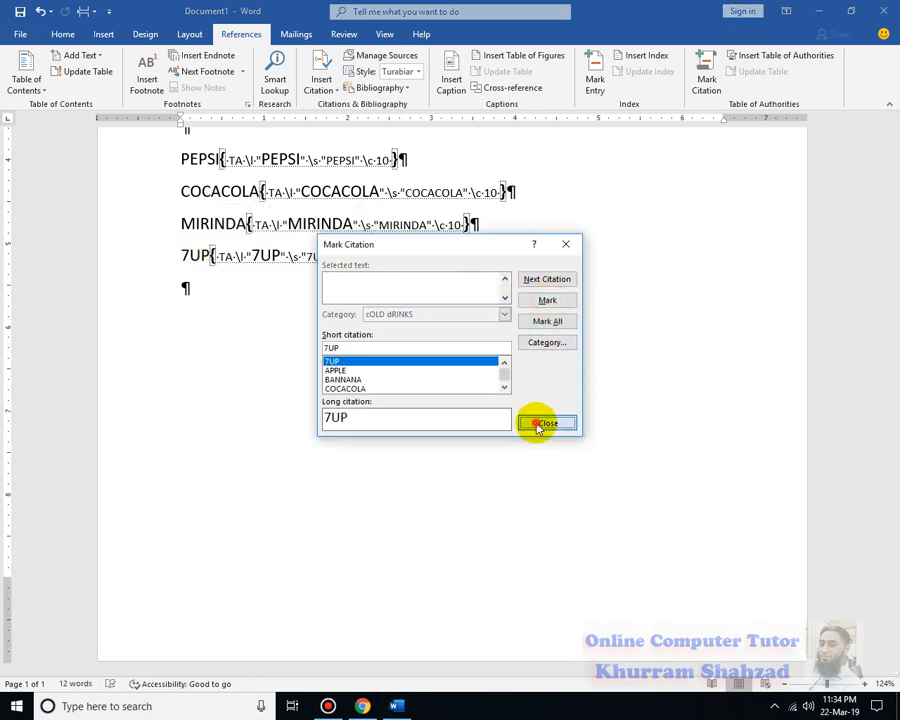
left_click(540, 423)
Hide the formatting marks and citation field codes in the document.
scroll(534, 420, "up", 5)
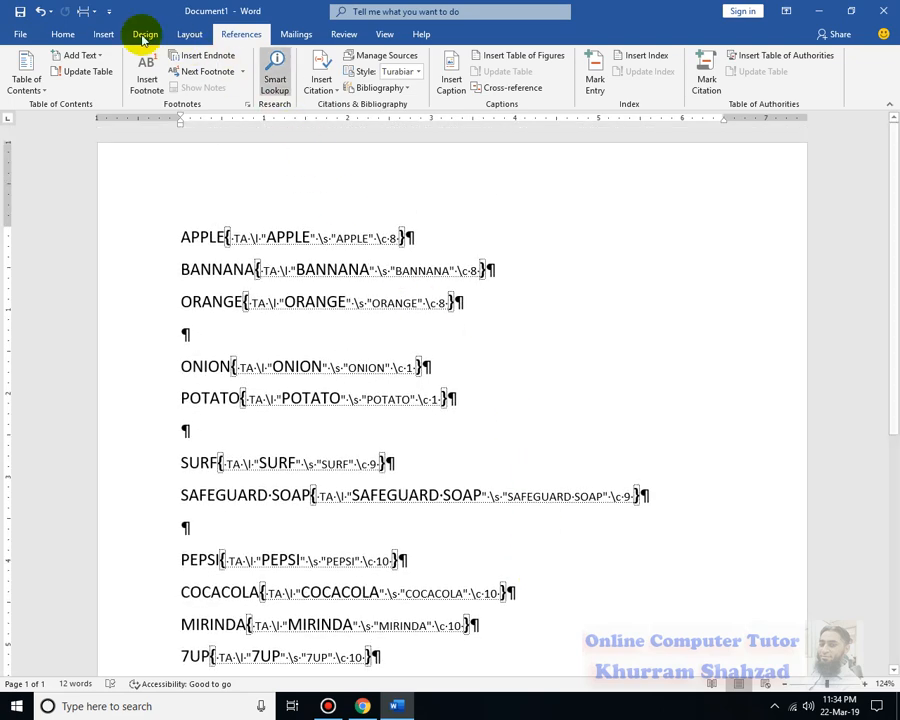
left_click(62, 34)
left_click(455, 61)
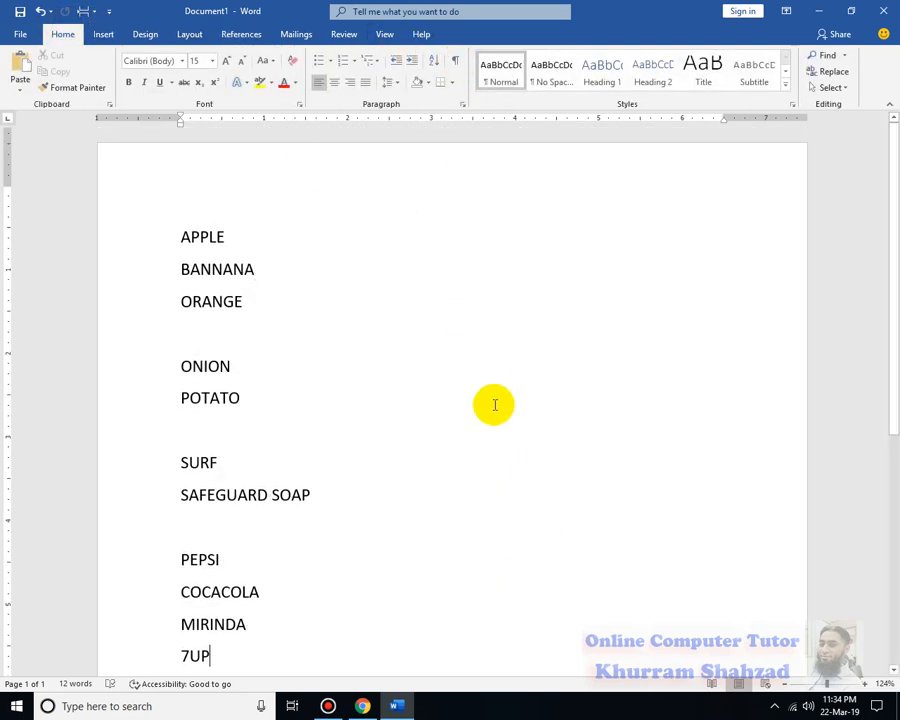
Insert a table of authorities covering all categories on the empty line below 7UP.
scroll(494, 405, "down", 5)
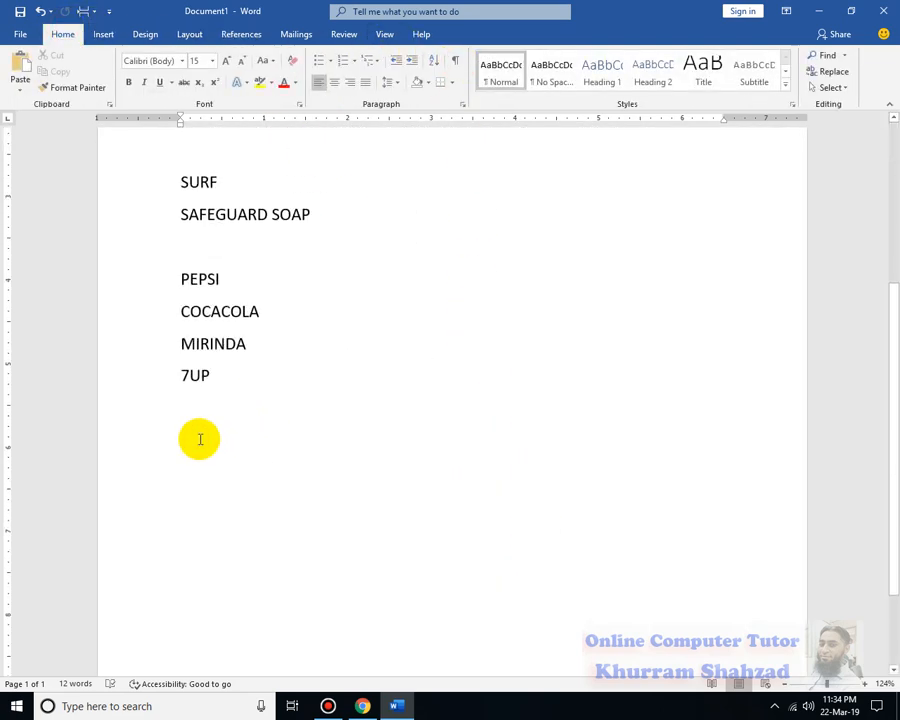
left_click(241, 34)
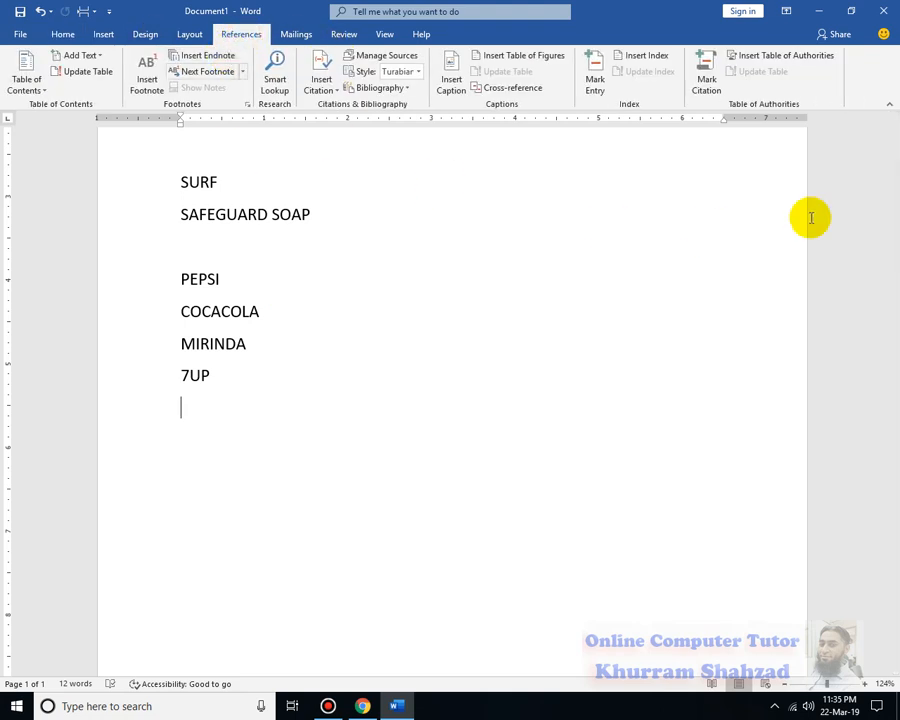
left_click(789, 62)
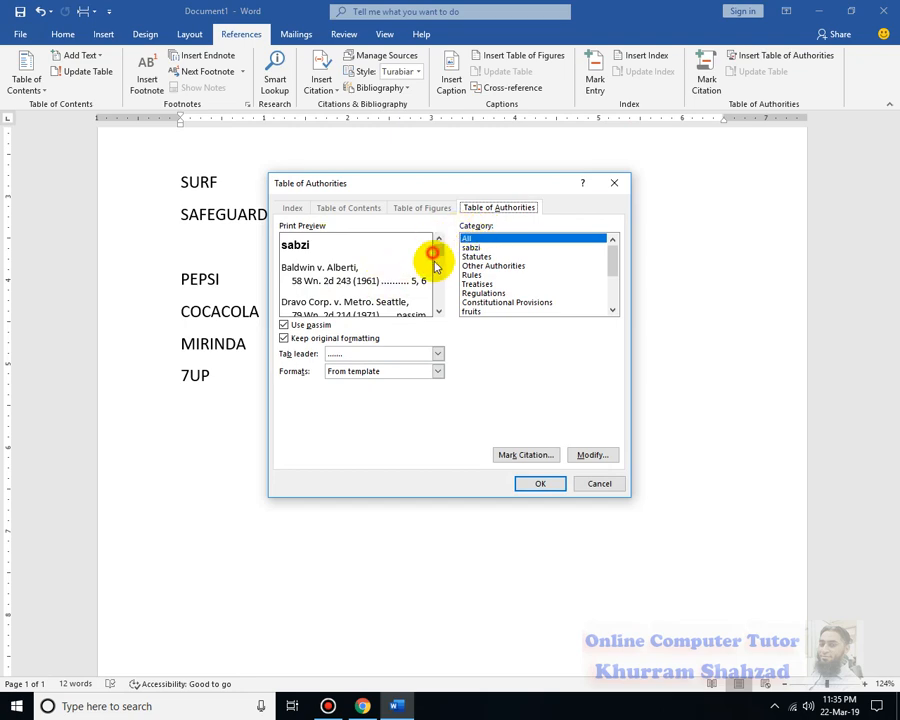
left_click(540, 484)
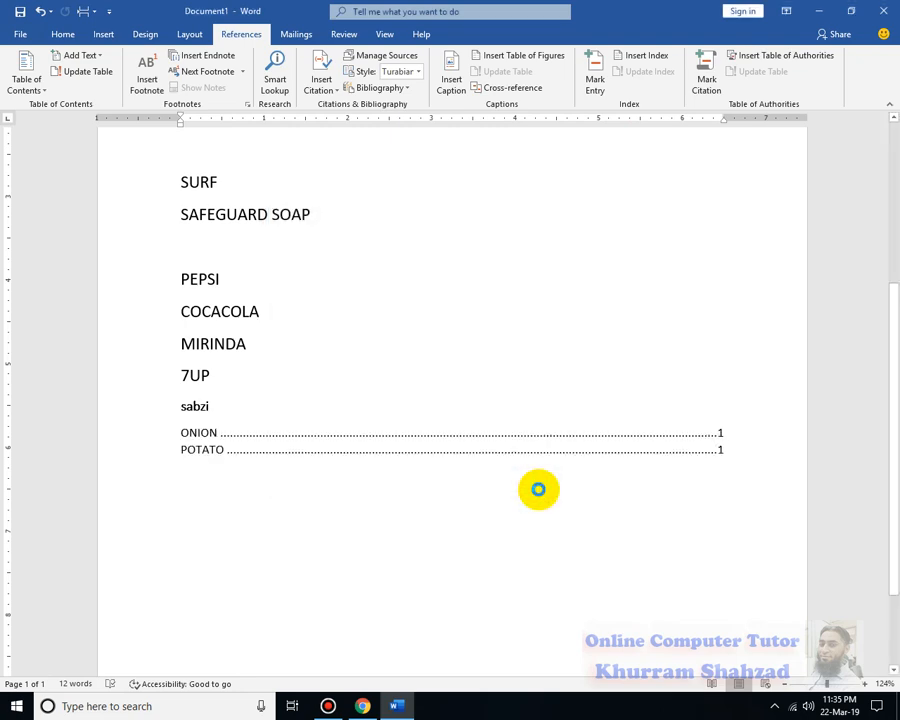
Insert a page break before the sabzi heading to move the table of authorities onto its own page.
scroll(297, 486, "up", 5)
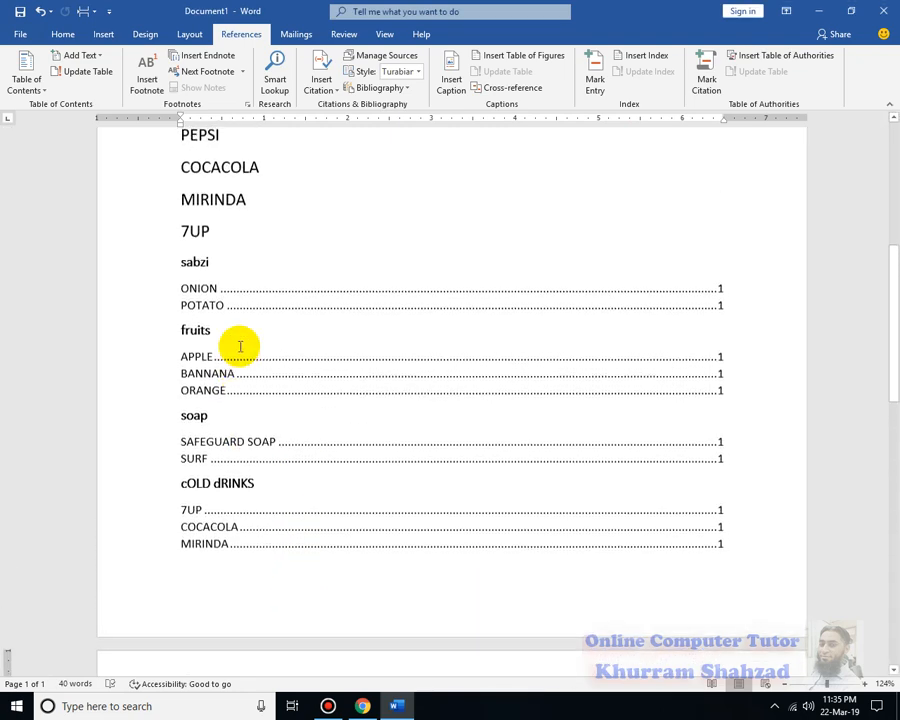
left_click(179, 262)
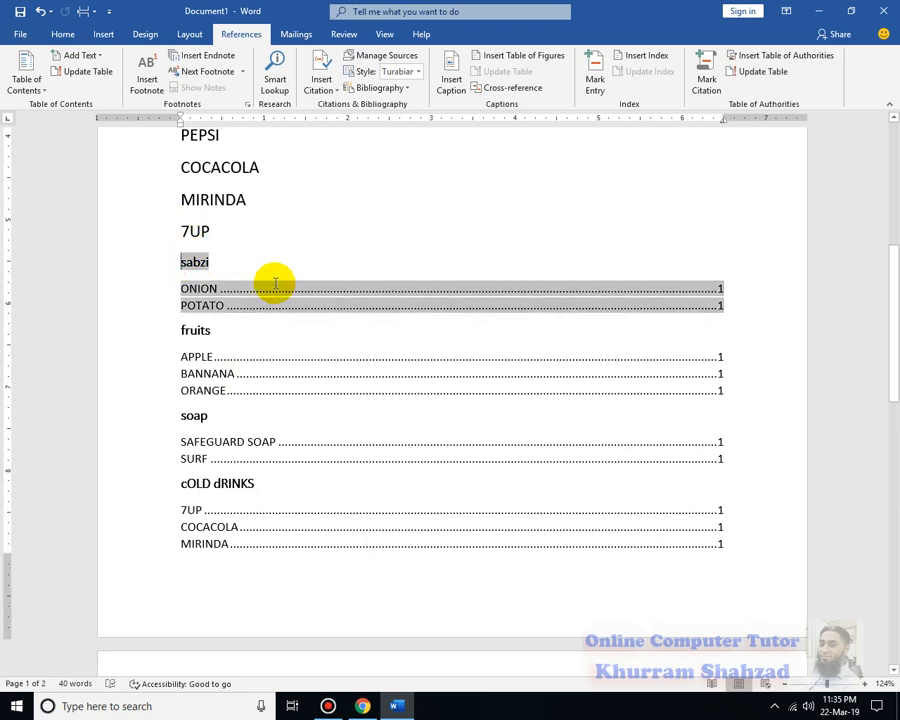
key("Up")
key("ctrl+Return")
scroll(275, 283, "down", 5)
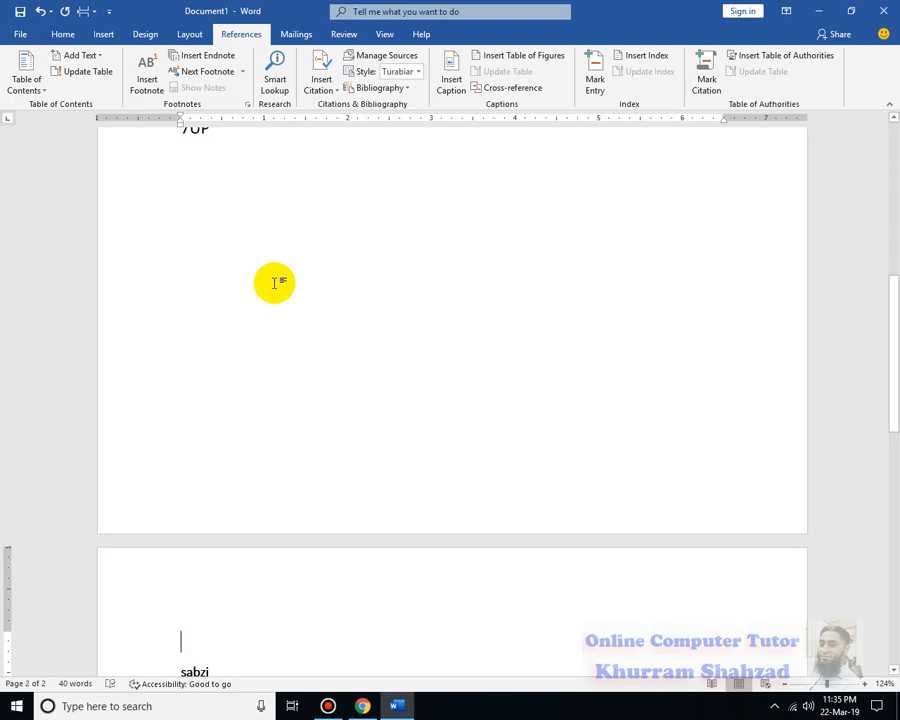
scroll(350, 443, "down", 3)
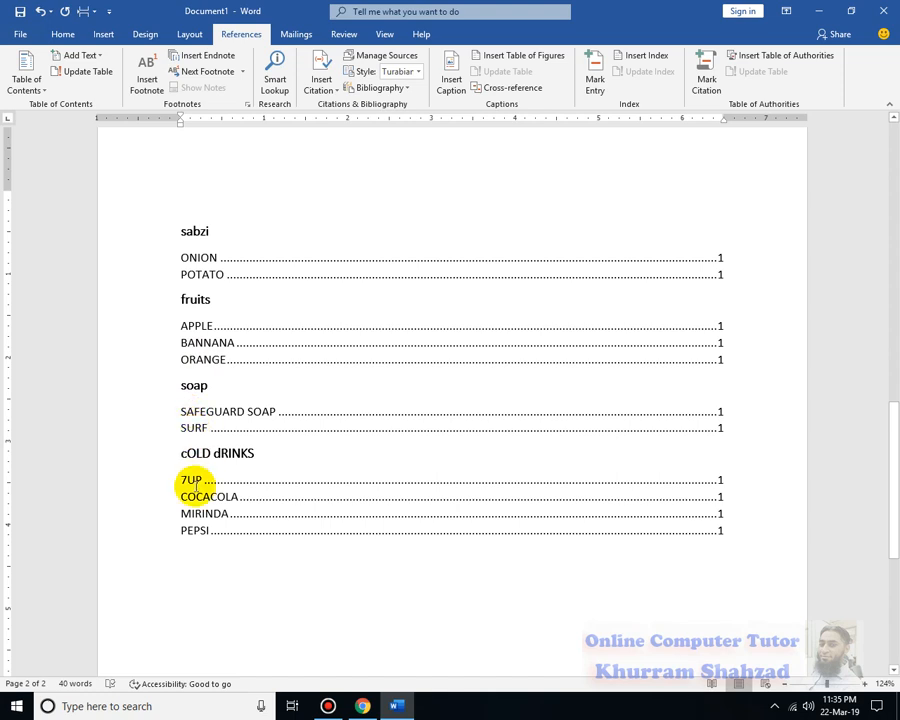
left_click(669, 522)
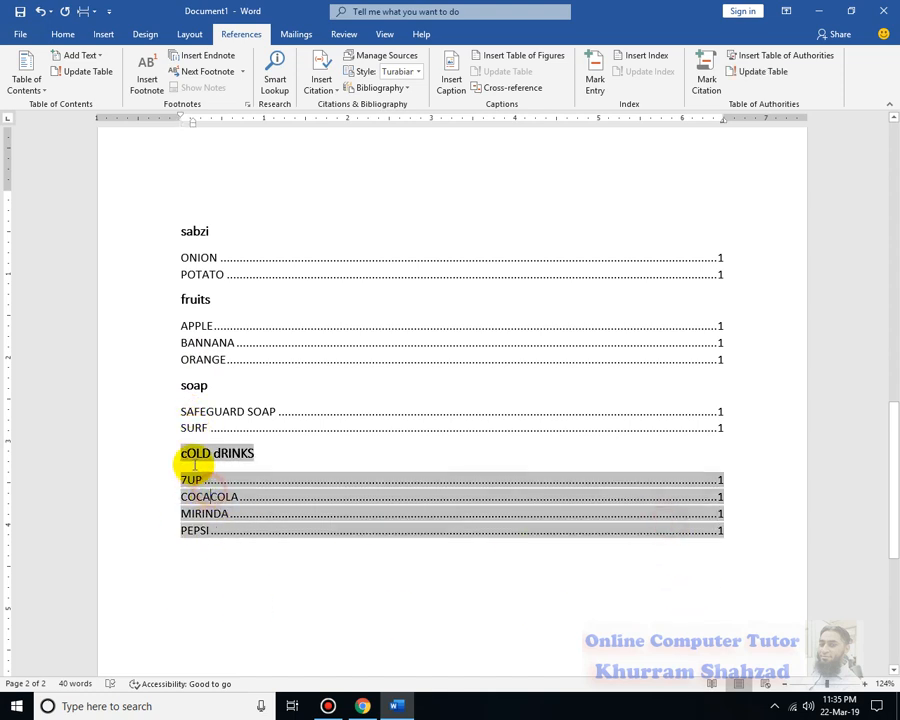
left_click(684, 573)
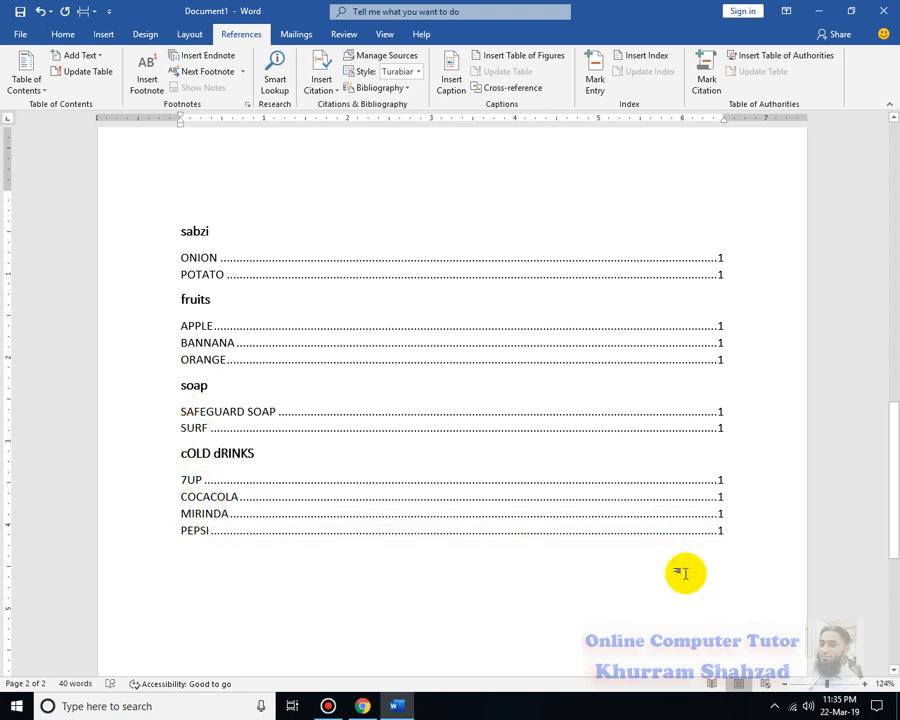